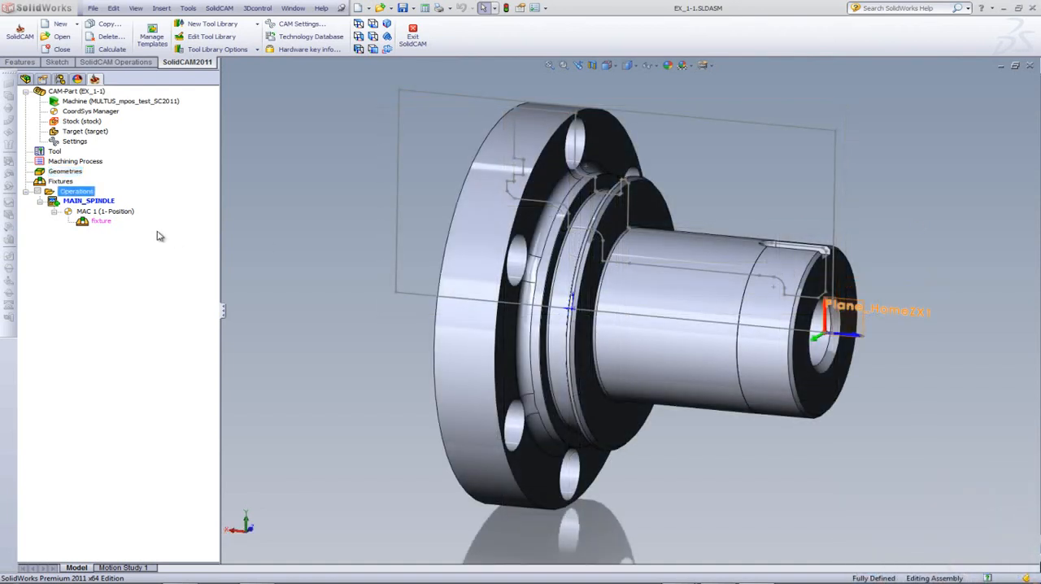
Open a new Face turning operation and examine its technology parameters: Z offset, retreat distance and equal step over
{"action": "right_click", "coordinate": [82, 196]}
{"action": "mouse_move", "coordinate": [113, 211]}
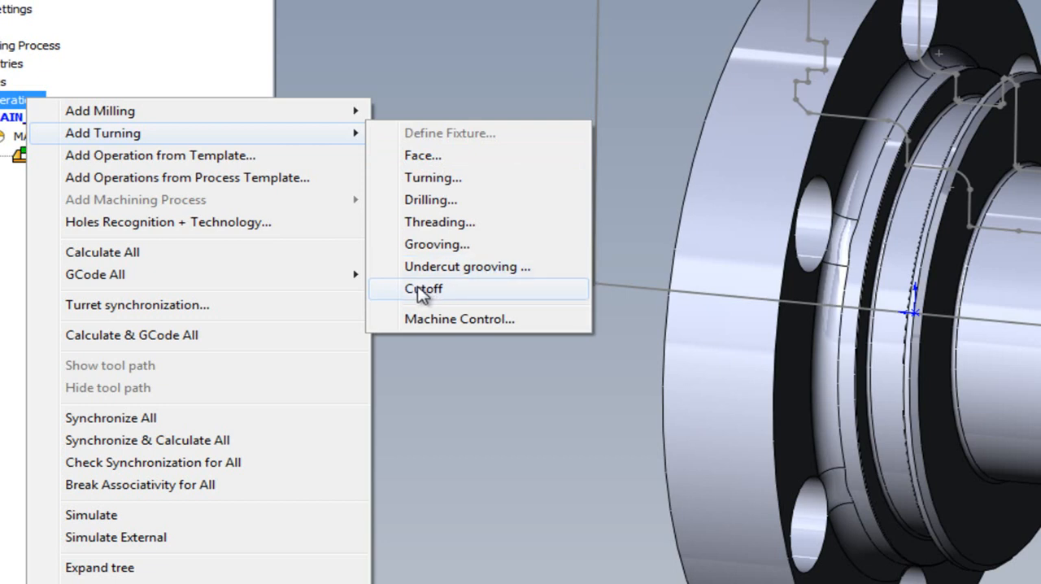
{"action": "left_click", "coordinate": [430, 161]}
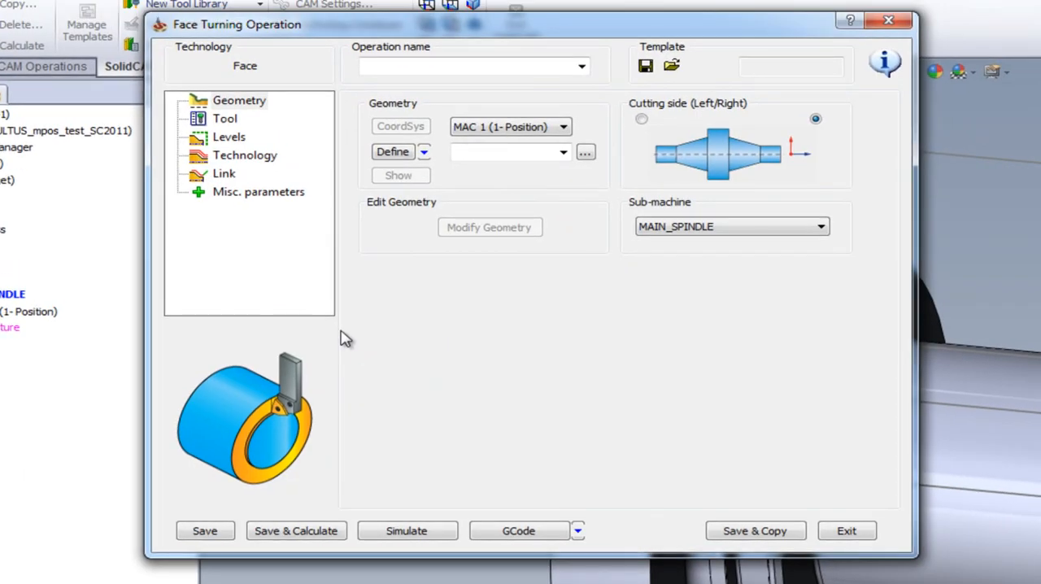
{"action": "left_click_drag", "start_coordinate": [497, 26], "coordinate": [643, 32]}
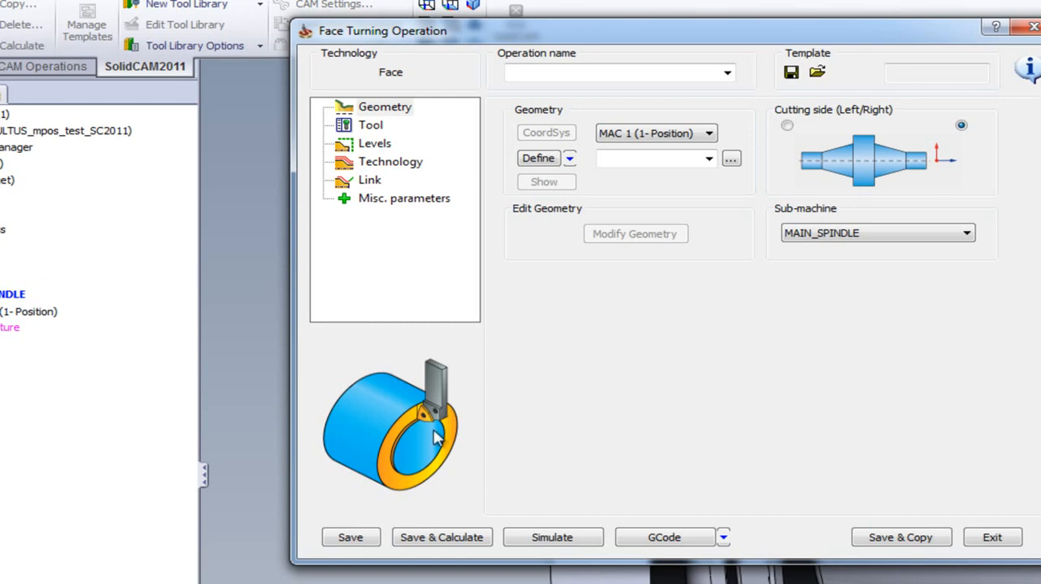
{"action": "left_click", "coordinate": [379, 163]}
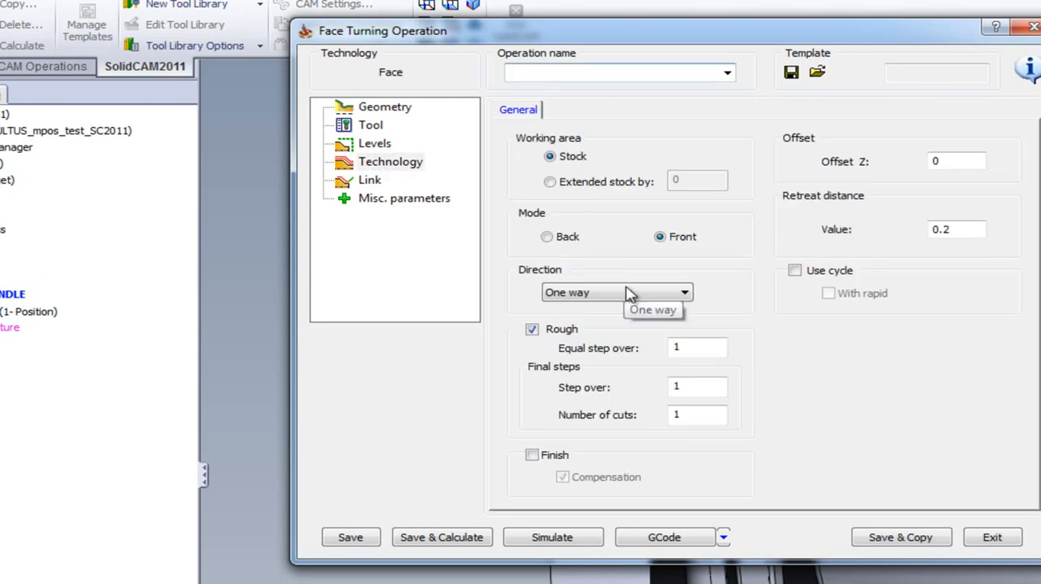
{"action": "left_click", "coordinate": [938, 161]}
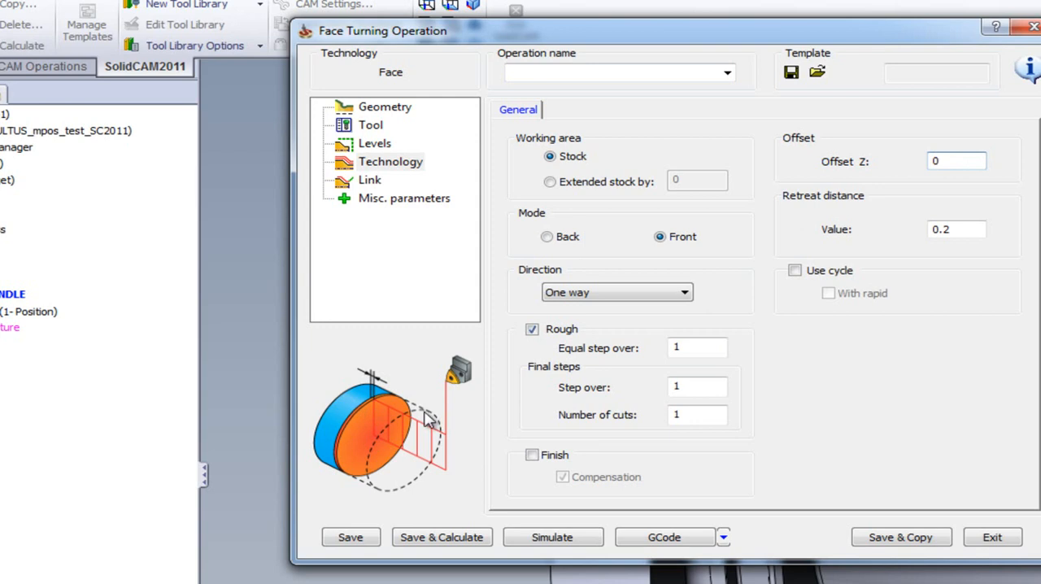
{"action": "left_click", "coordinate": [958, 231]}
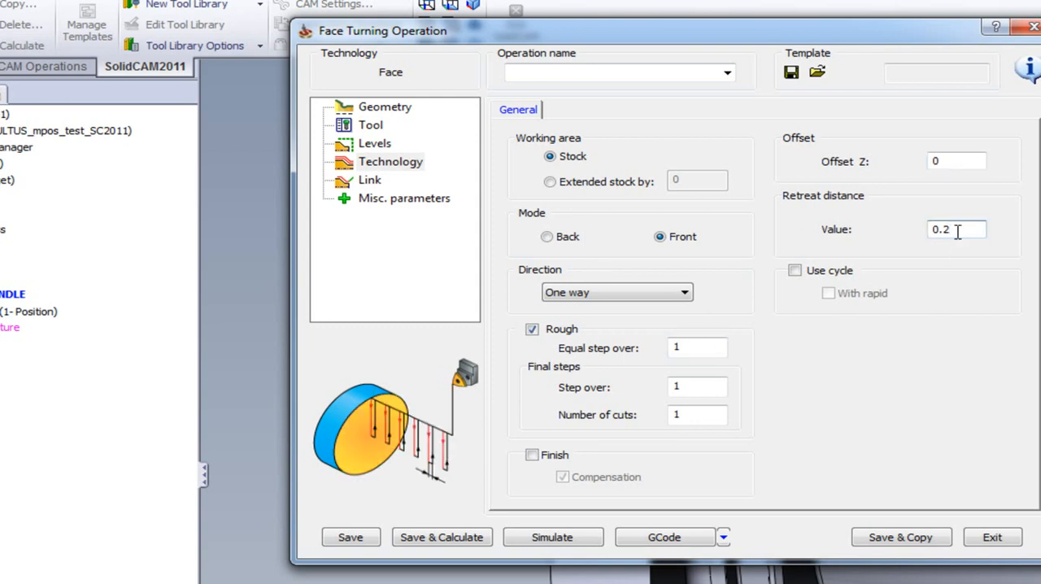
{"action": "left_click", "coordinate": [698, 347]}
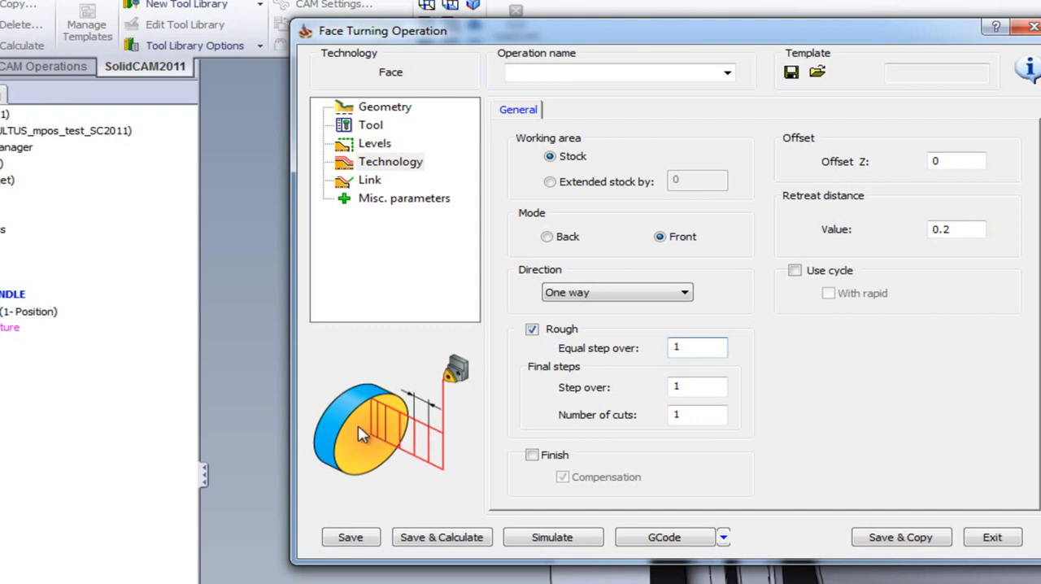
Check the sub-machine choices in the operation's geometry settings and exit the operation without saving
{"action": "left_click", "coordinate": [395, 112]}
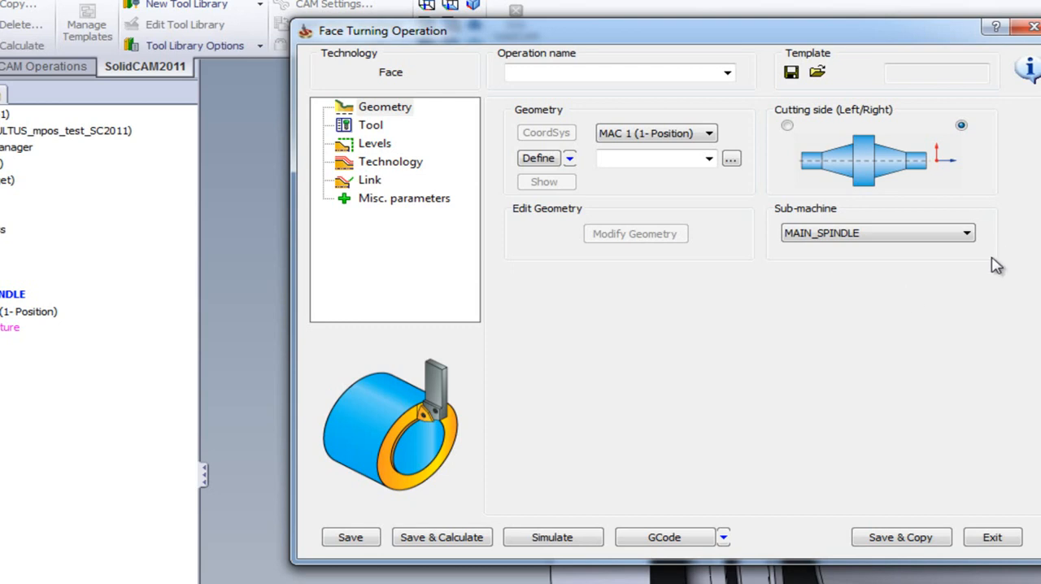
{"action": "left_click", "coordinate": [880, 236]}
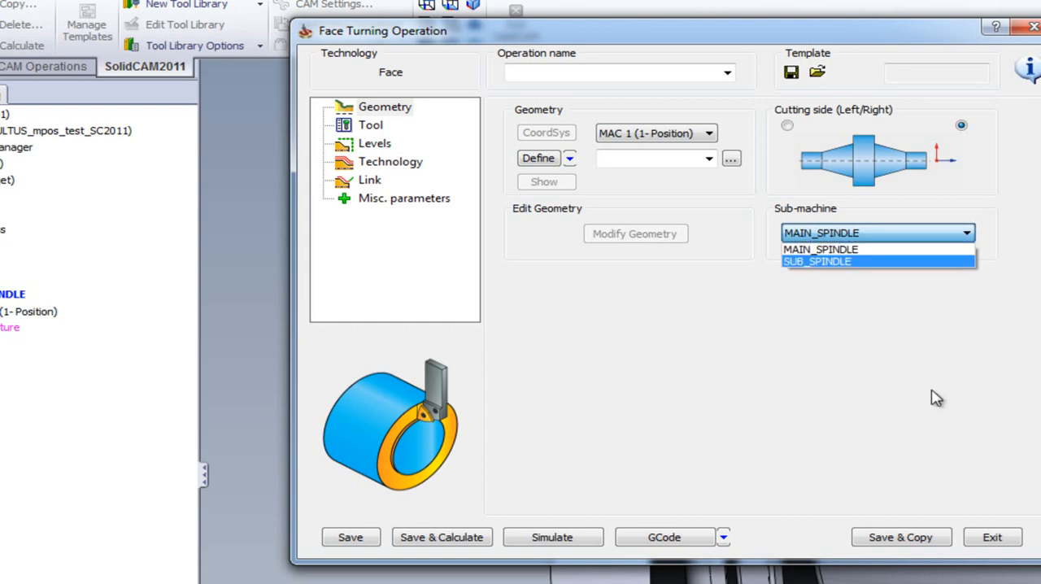
{"action": "left_click", "coordinate": [992, 539]}
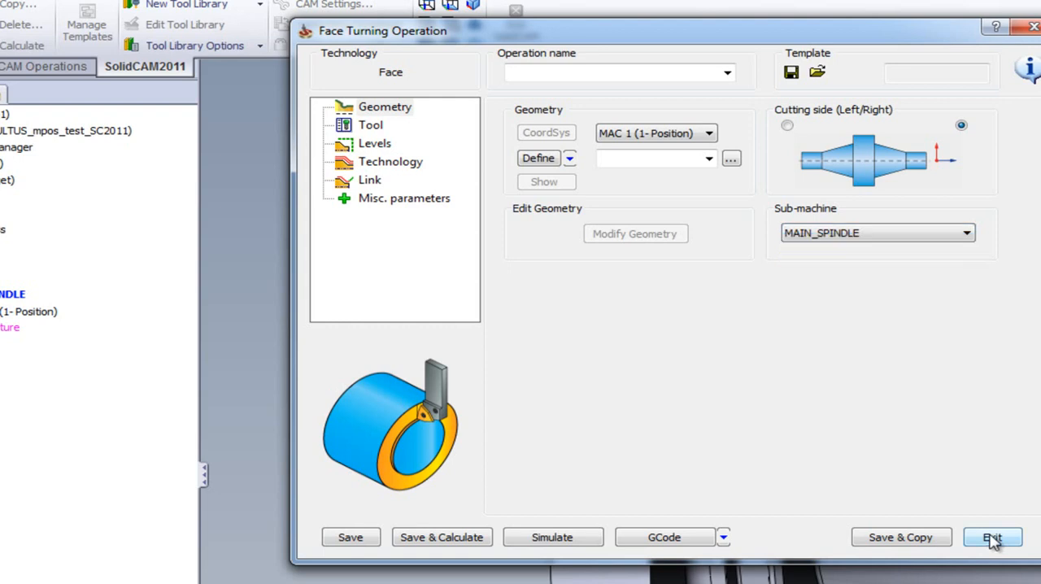
{"action": "left_click", "coordinate": [992, 540]}
Open the machine definition and examine the MAIN_SPINDLE and SUB_SPINDLE sub-machines, including their turret and table assignments
{"action": "left_click", "coordinate": [226, 140]}
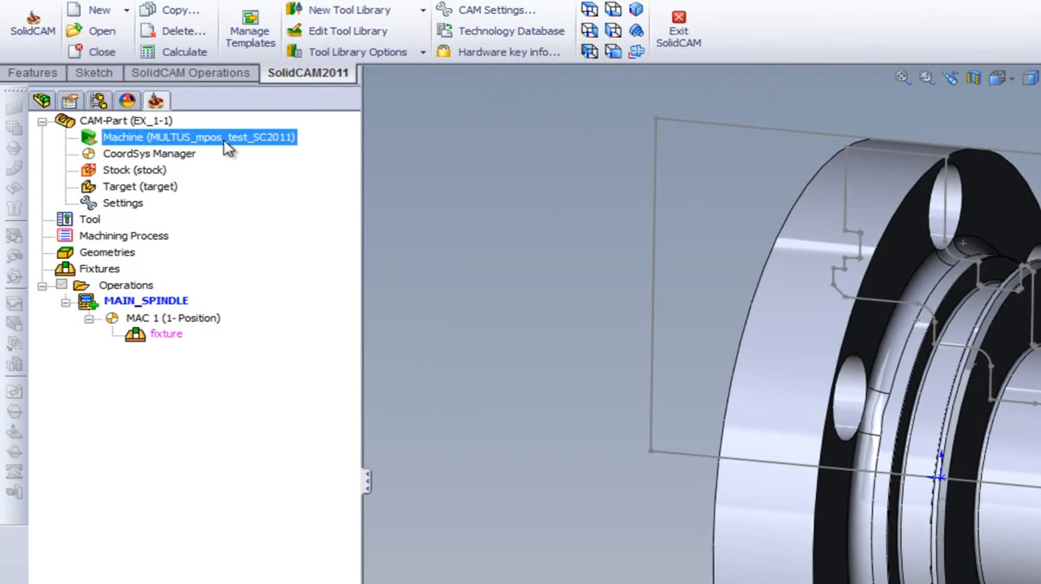
{"action": "double_click", "coordinate": [225, 141]}
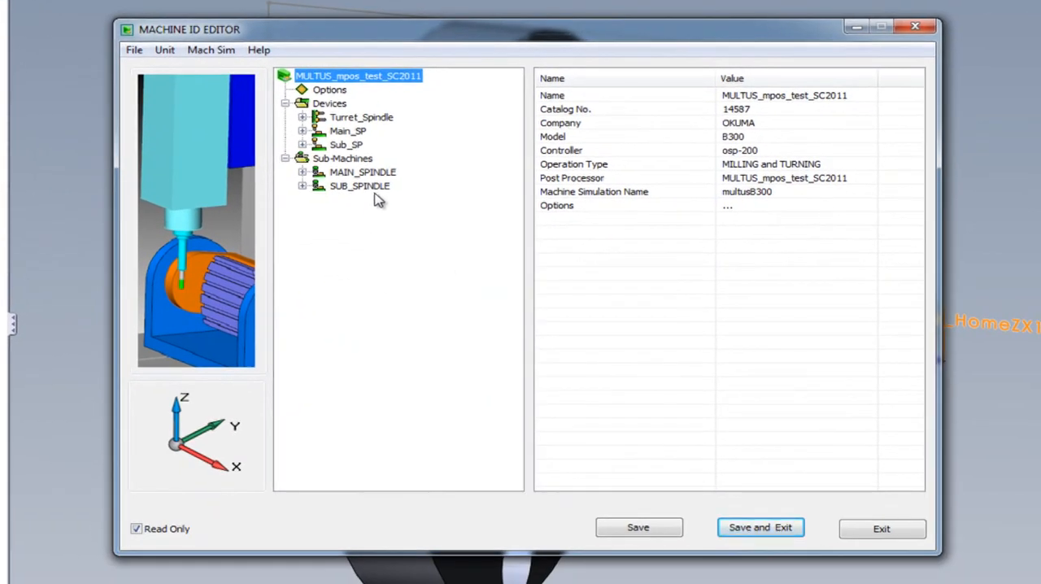
{"action": "left_click", "coordinate": [343, 159]}
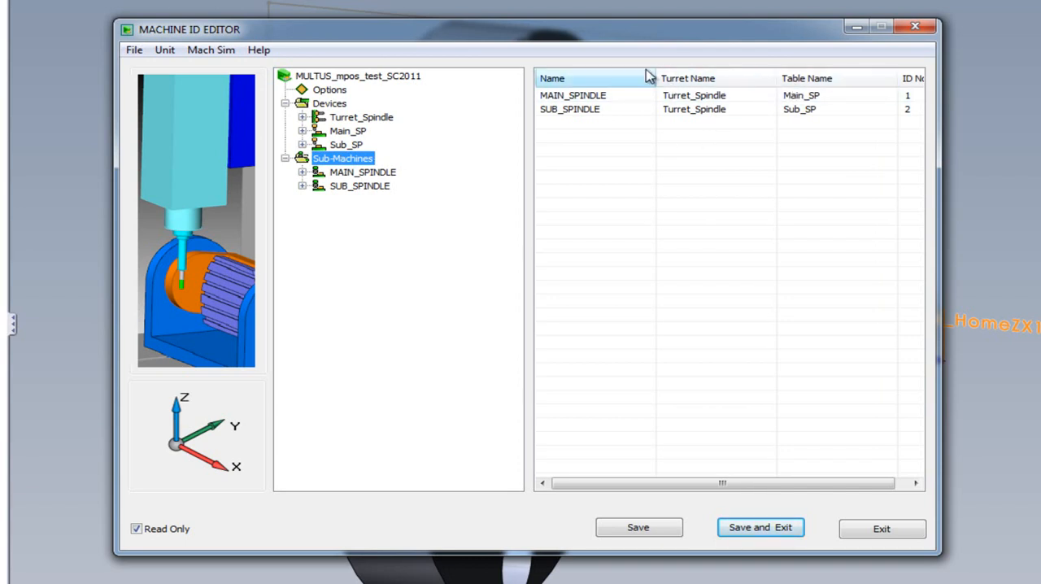
{"action": "left_click", "coordinate": [563, 96]}
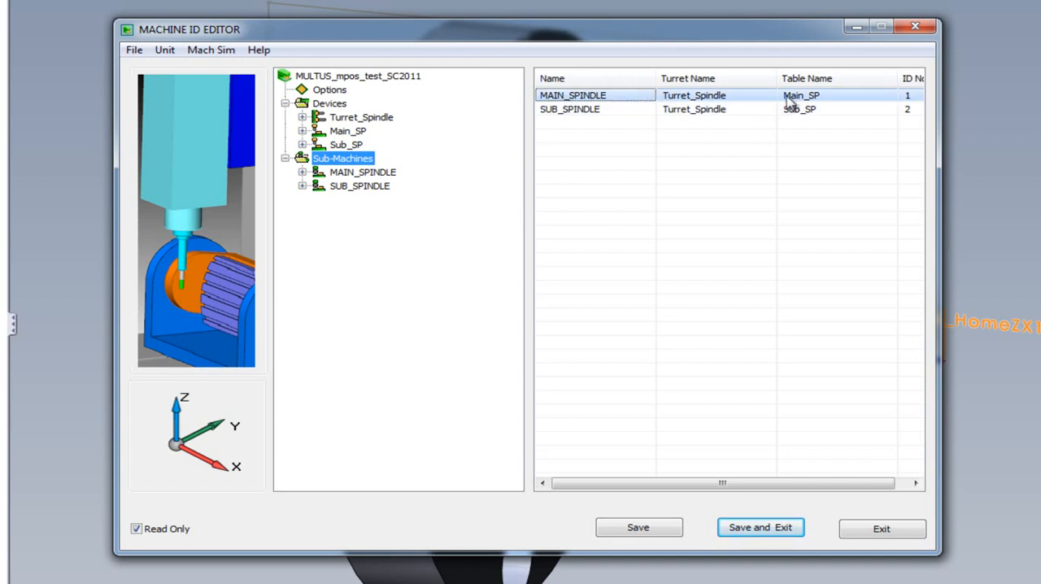
{"action": "left_click", "coordinate": [571, 110]}
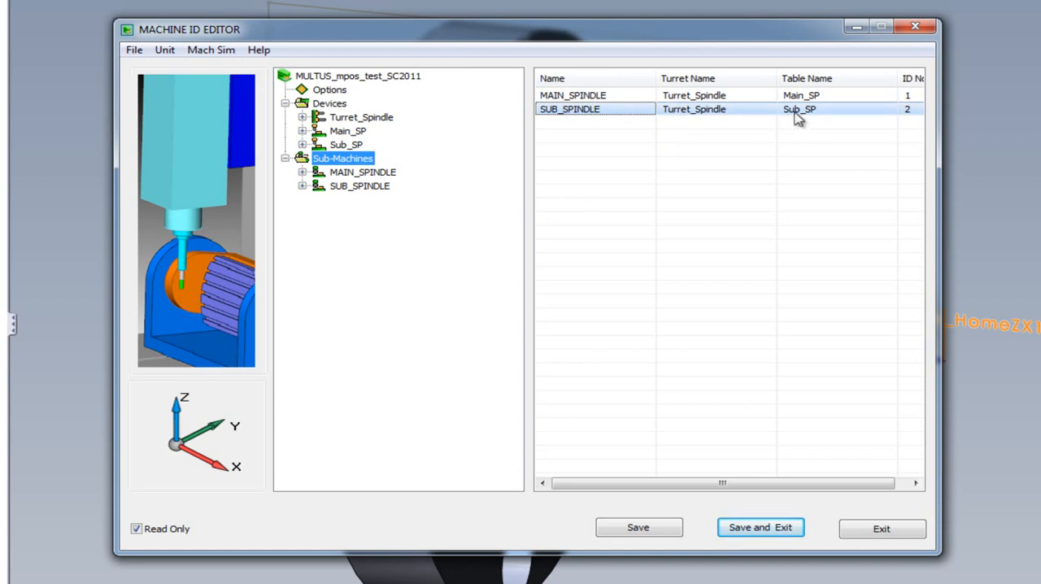
{"action": "left_click", "coordinate": [342, 174]}
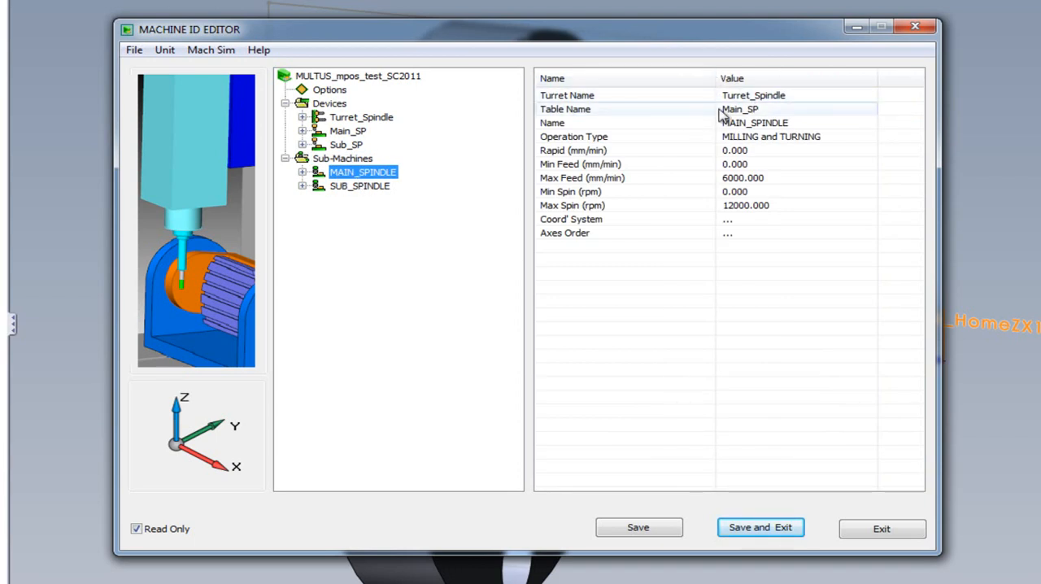
{"action": "left_click", "coordinate": [366, 192]}
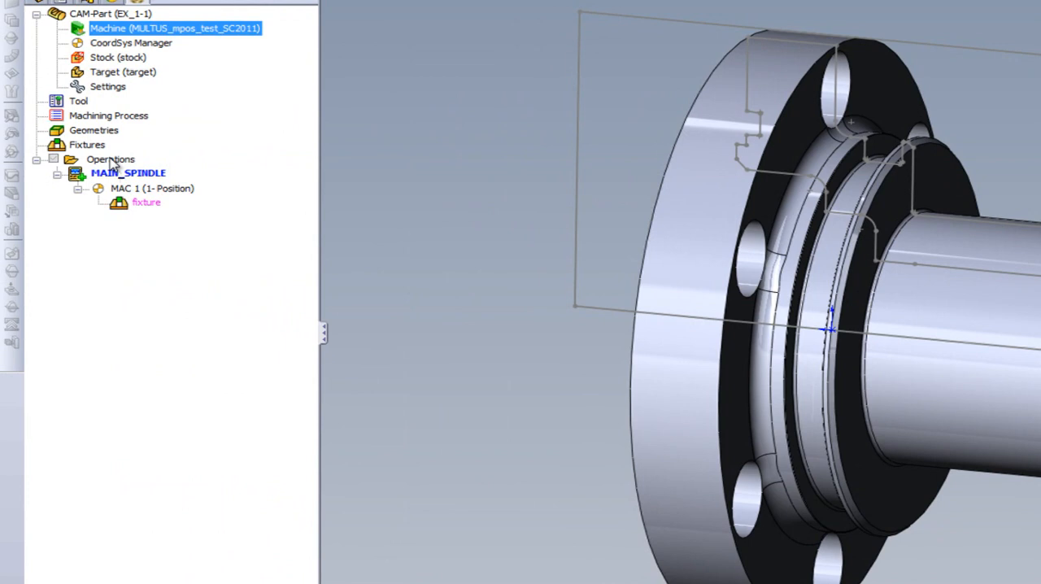
Add a Face turning operation and define its contour geometry as a curve chain from the sketch line along the shaft's end face
{"action": "right_click", "coordinate": [111, 160]}
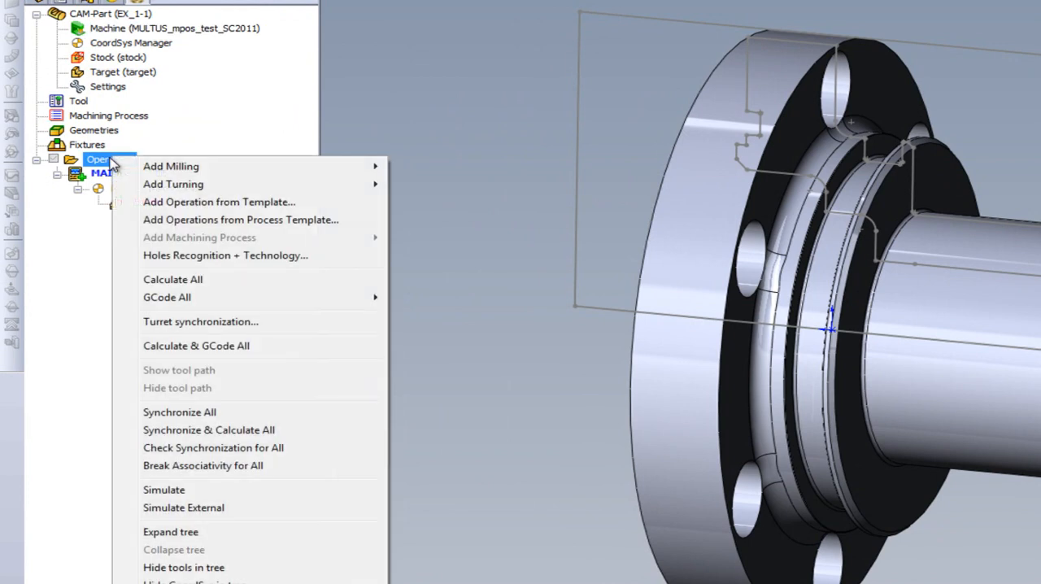
{"action": "left_click", "coordinate": [154, 180]}
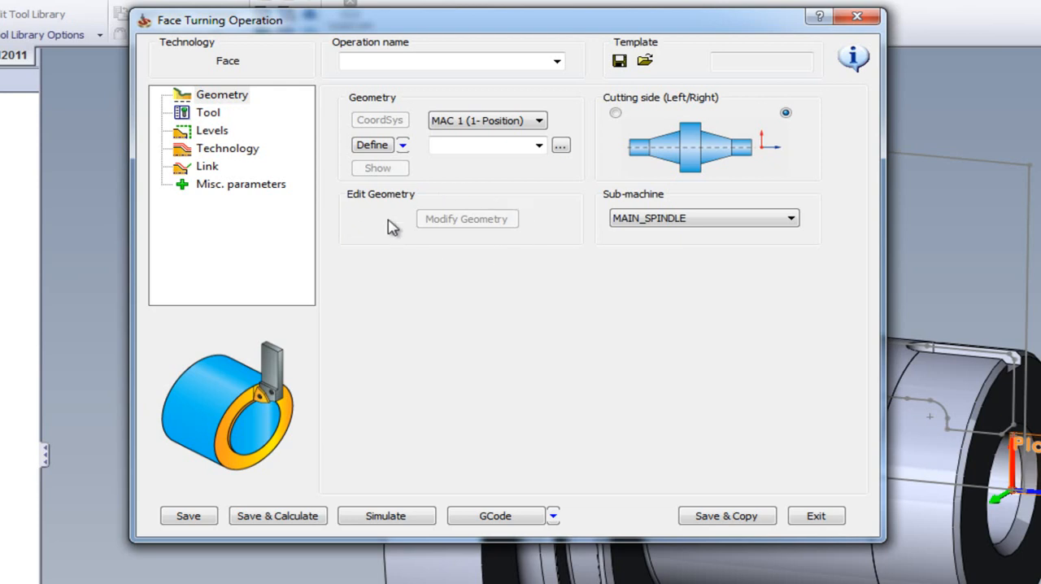
{"action": "left_click", "coordinate": [373, 145]}
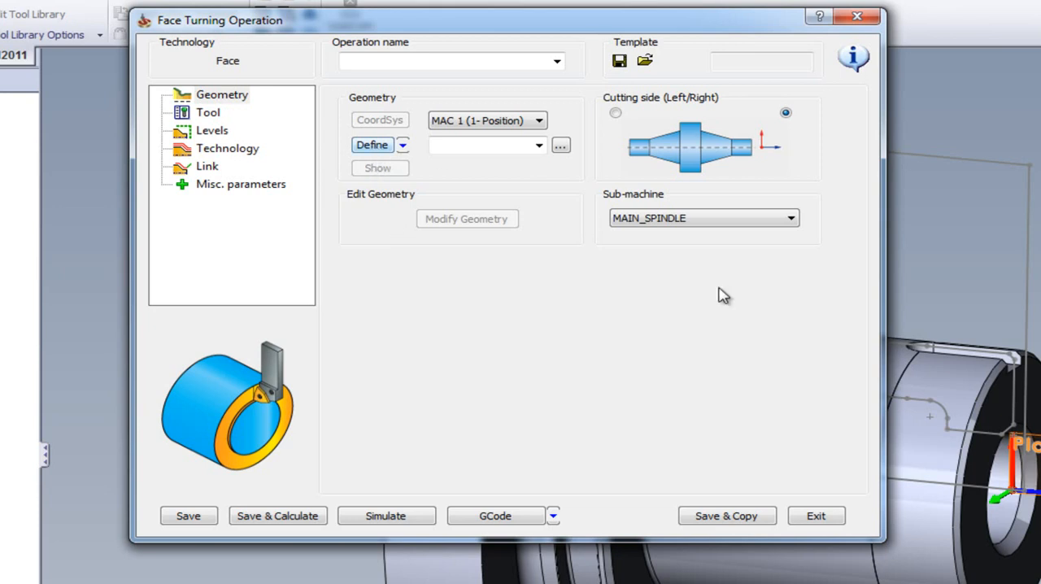
{"action": "left_click", "coordinate": [1018, 373]}
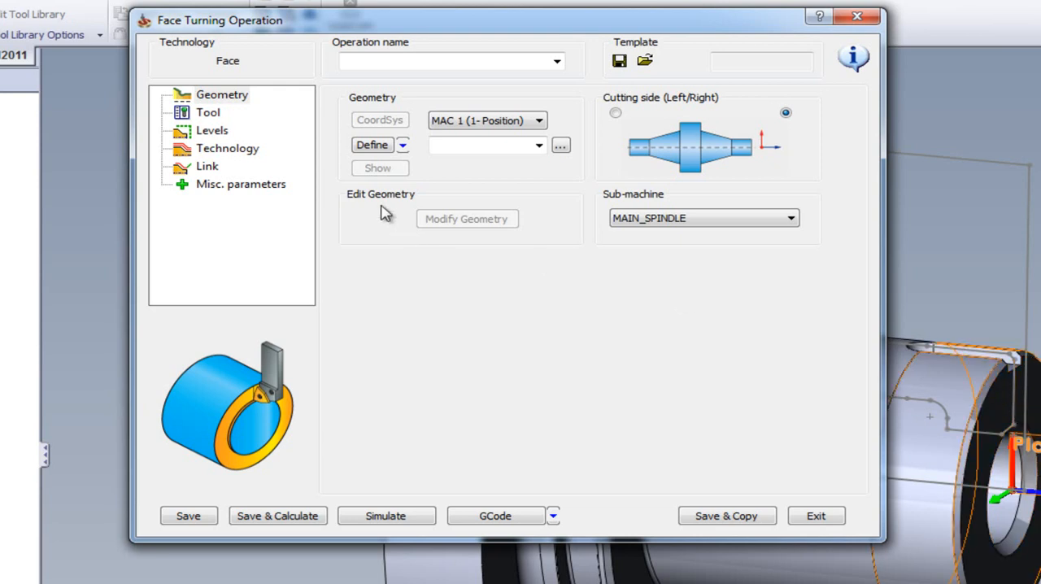
{"action": "left_click", "coordinate": [371, 144]}
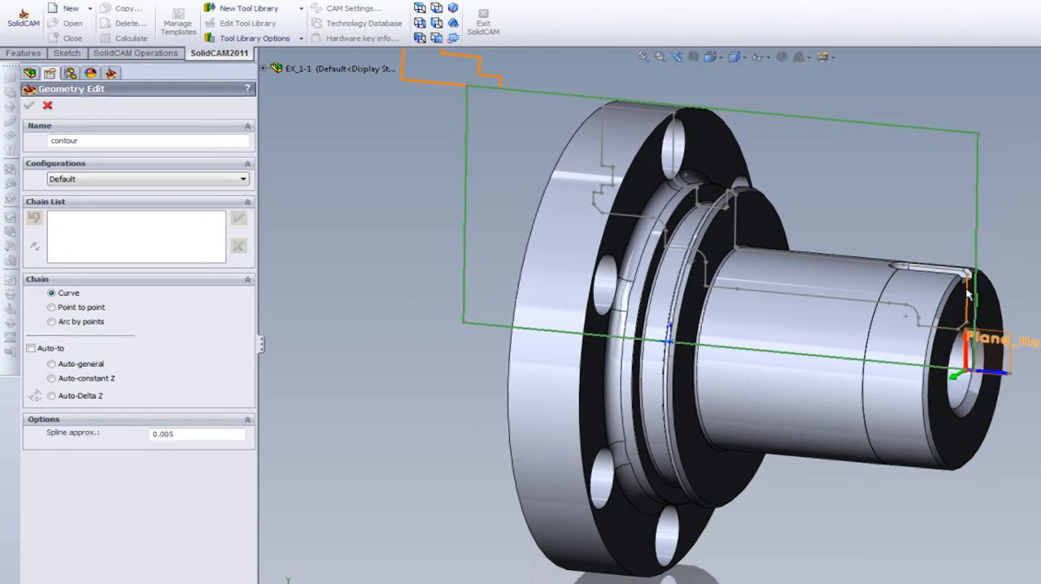
{"action": "left_click", "coordinate": [968, 288]}
{"action": "left_click", "coordinate": [238, 218]}
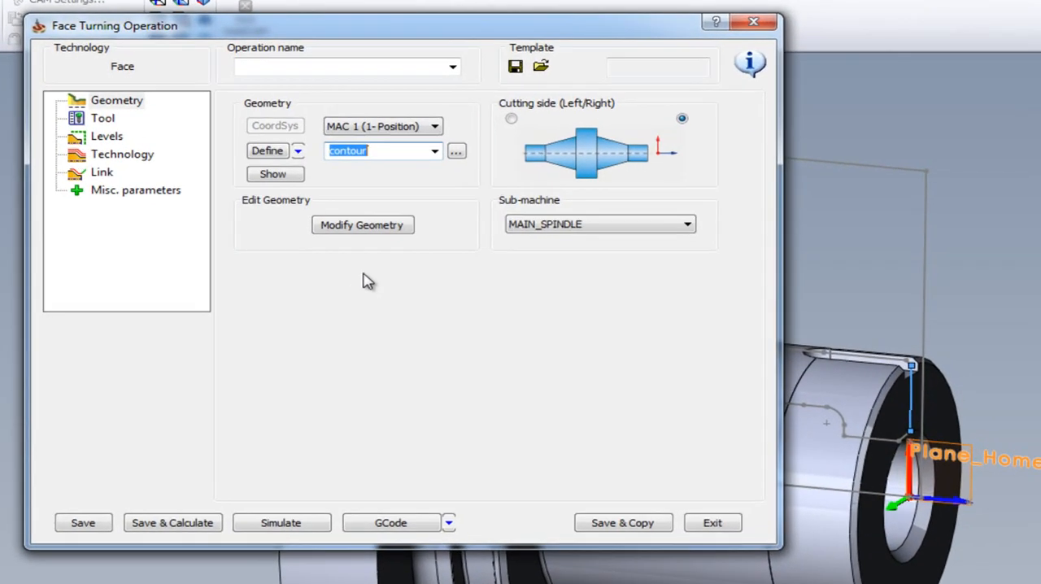
Modify the contour geometry, trying a start extension distance of 10 and switching the chain's start to automatic extension to stock
{"action": "left_click", "coordinate": [362, 225]}
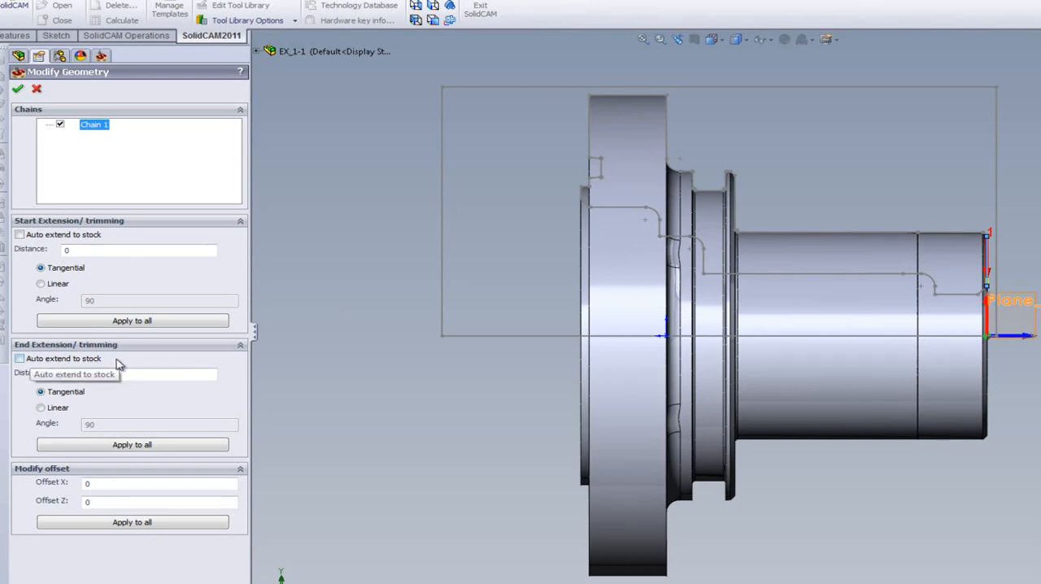
{"action": "left_click", "coordinate": [88, 250]}
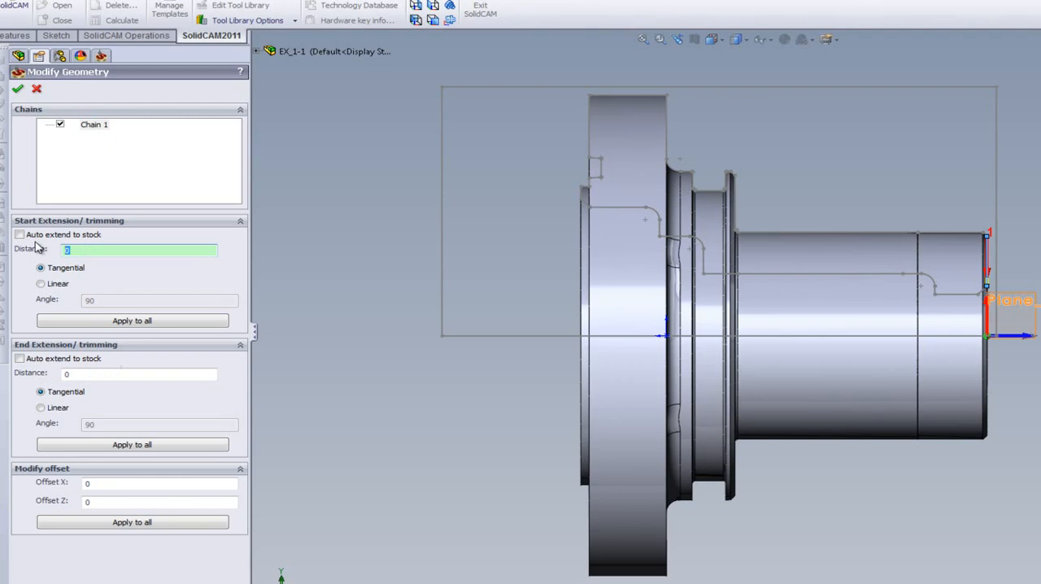
{"action": "type", "text": "10"}
{"action": "left_click", "coordinate": [20, 235]}
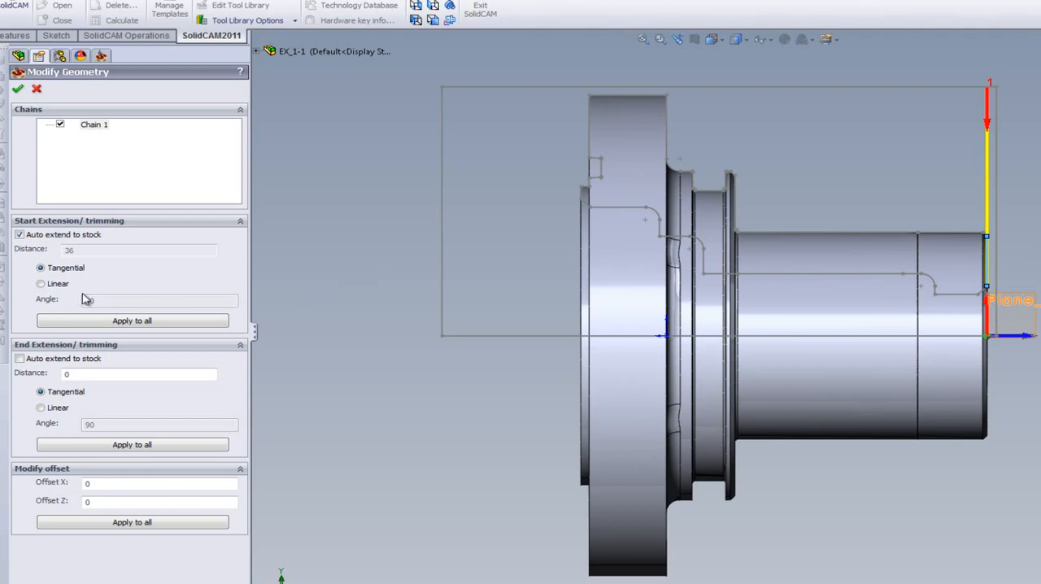
Try a linear start extension at an angle of 30 degrees and return the start extension to tangential
{"action": "left_click", "coordinate": [41, 284]}
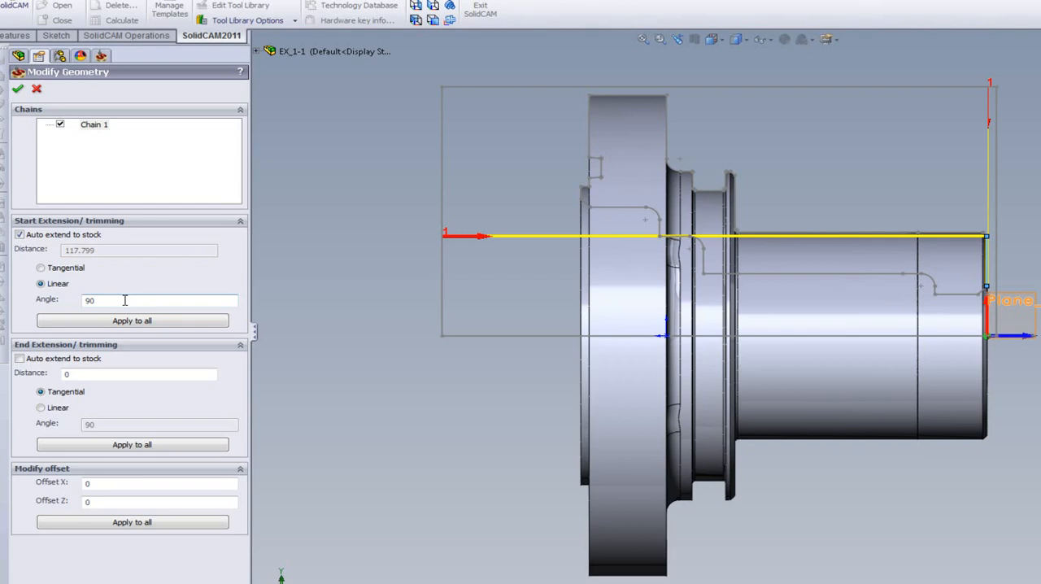
{"action": "type", "text": "0"}
{"action": "key", "text": "BackSpace"}
{"action": "type", "text": "30"}
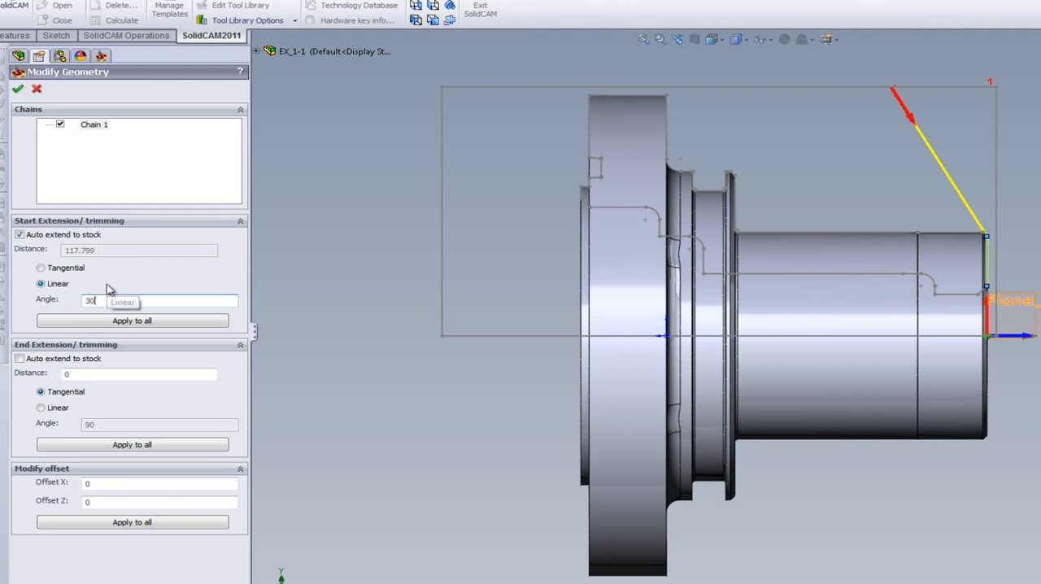
{"action": "left_click", "coordinate": [41, 268]}
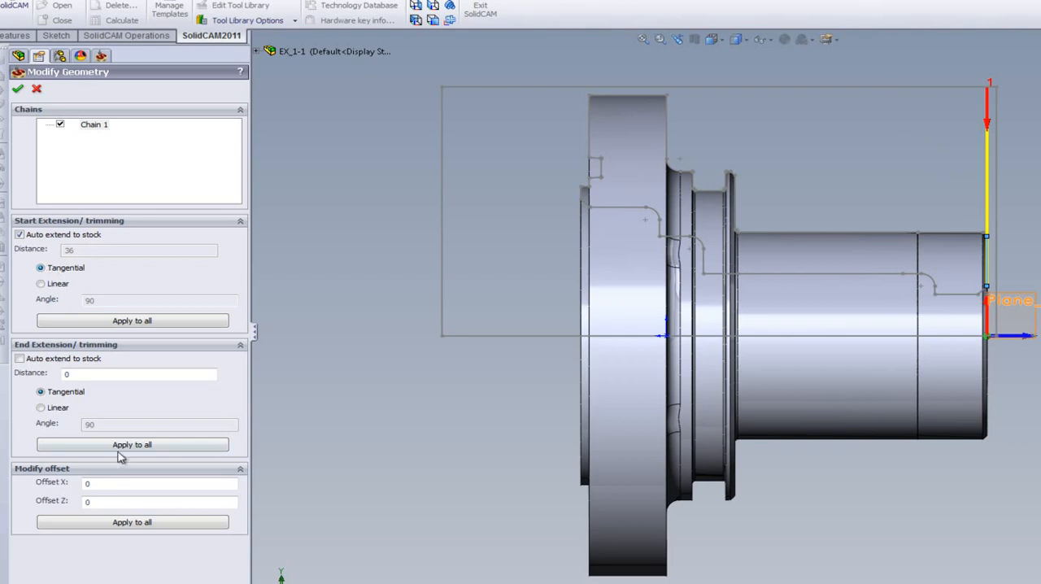
Extend the chain's end automatically to the stock, try a Z offset of 5, and finish modifying the geometry
{"action": "left_click", "coordinate": [20, 359]}
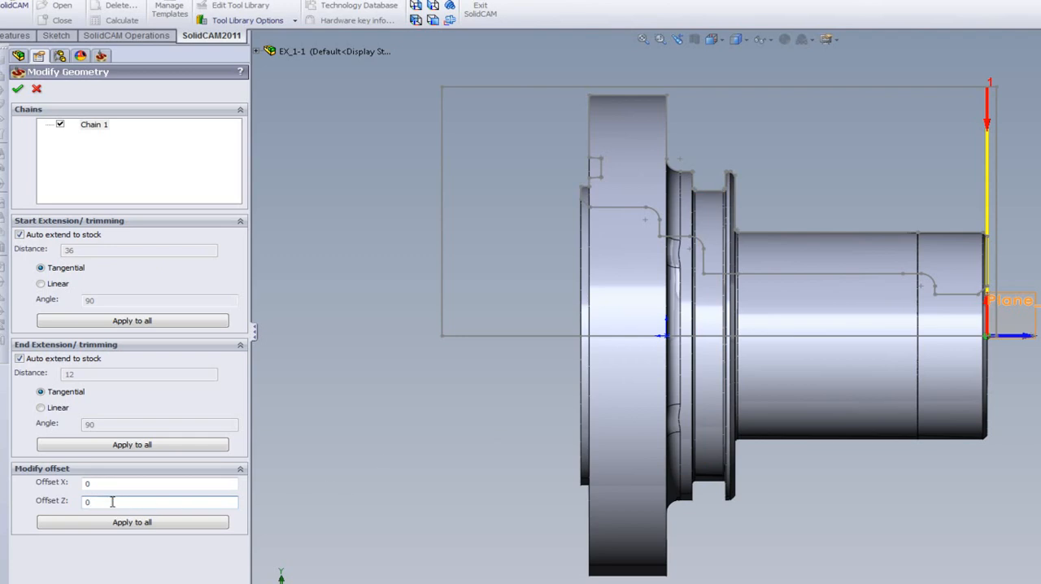
{"action": "type", "text": "5"}
{"action": "left_click", "coordinate": [36, 87]}
Assign the existing turning tool number 1 at position 1A to the operation and set its tool angle to 0
{"action": "left_click", "coordinate": [227, 114]}
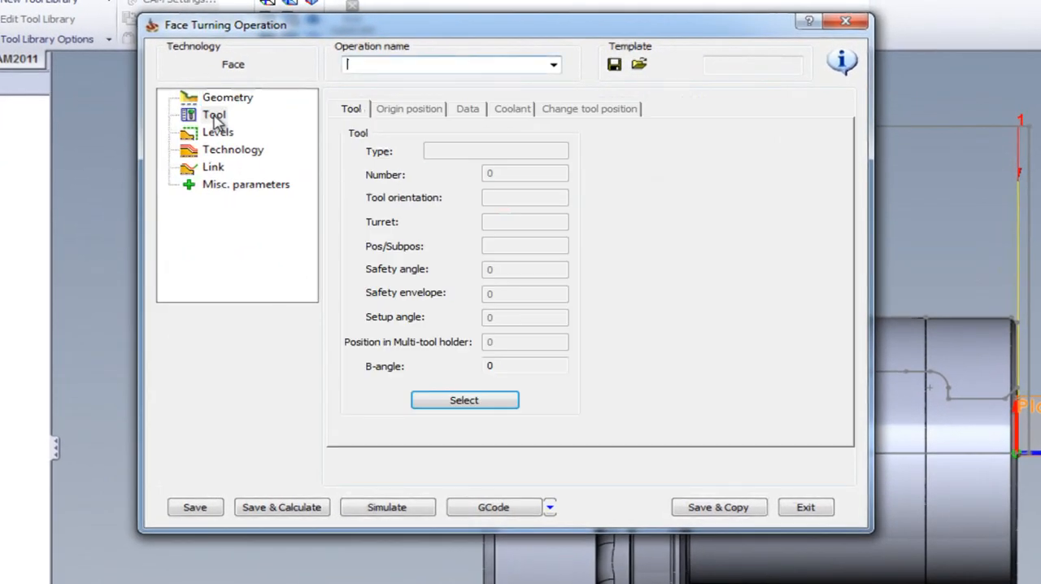
{"action": "left_click", "coordinate": [460, 405]}
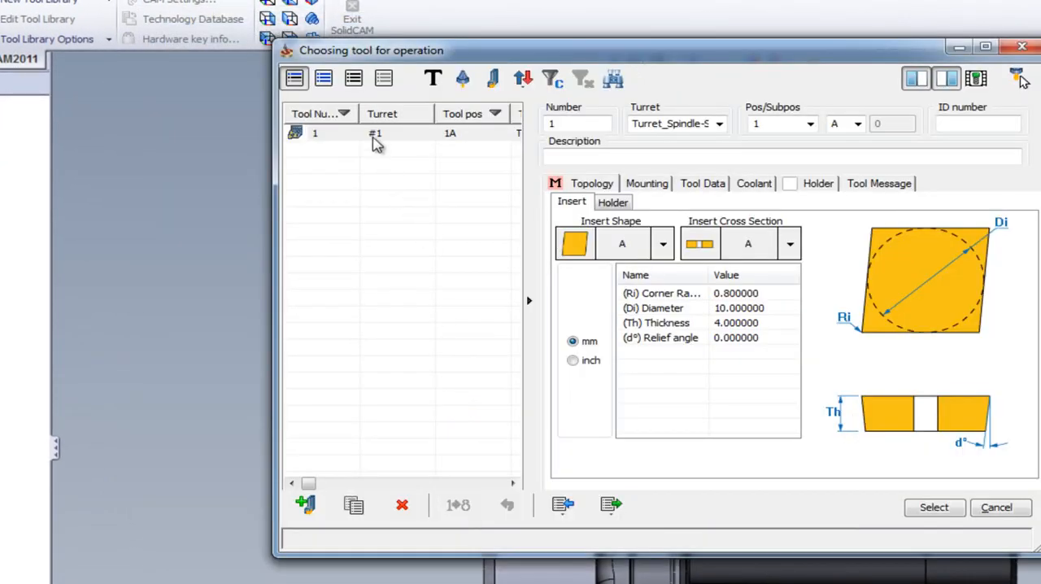
{"action": "left_click", "coordinate": [935, 509]}
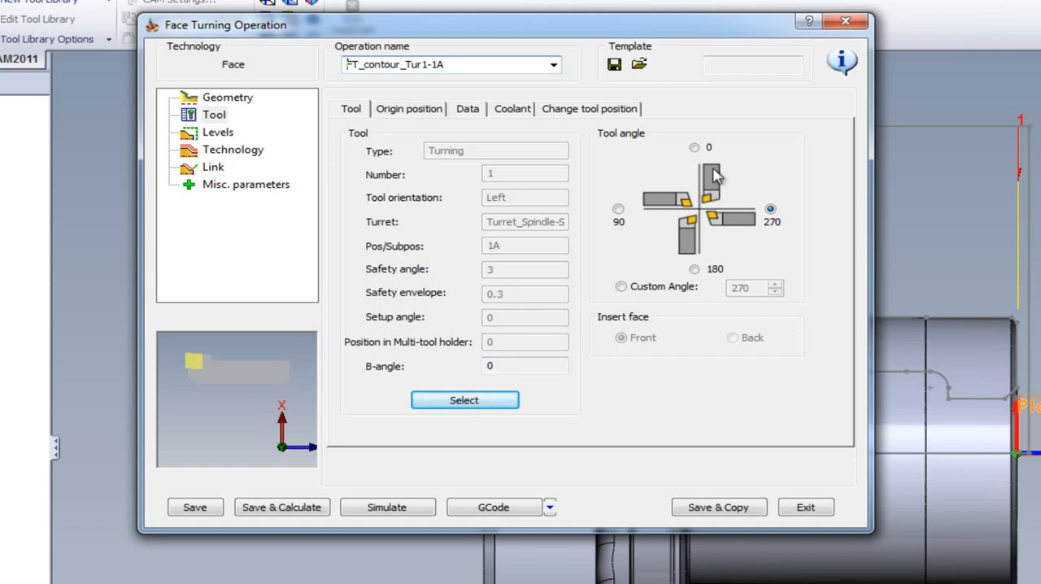
{"action": "left_click", "coordinate": [694, 147]}
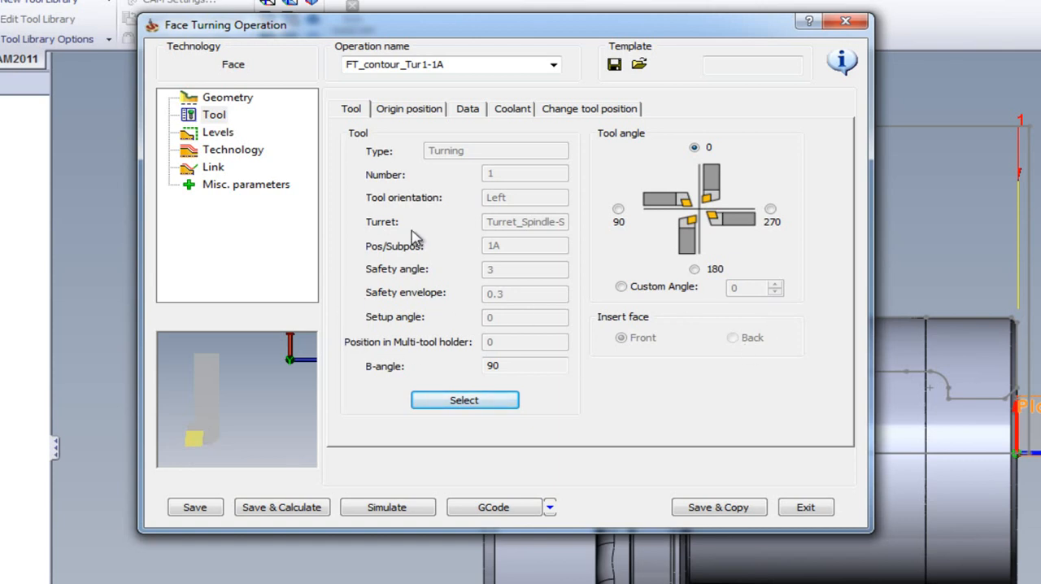
Review the tool's origin position, its feed and spin data, and the machine coolant options
{"action": "left_click", "coordinate": [409, 111]}
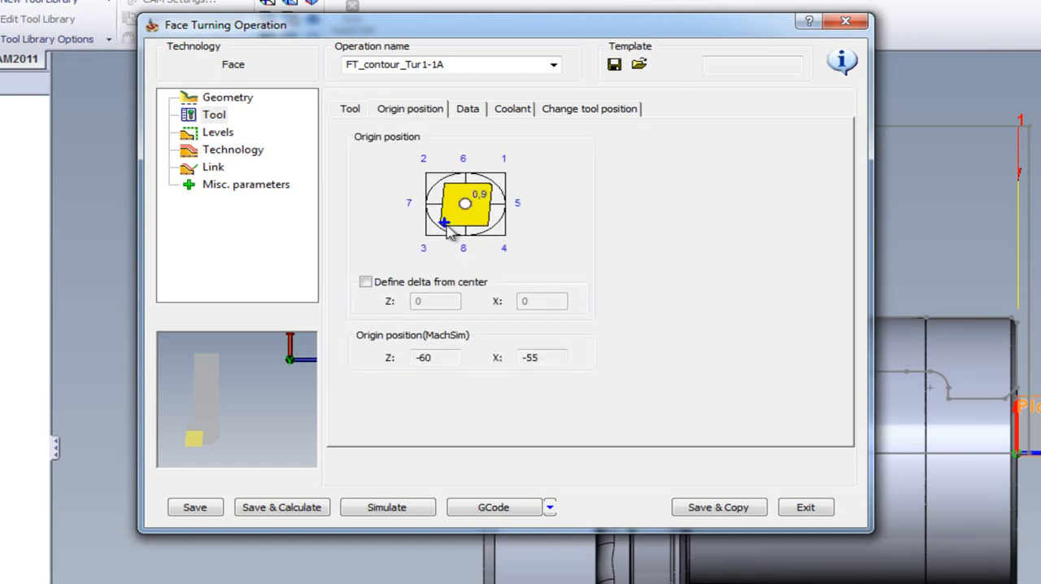
{"action": "left_click", "coordinate": [475, 112]}
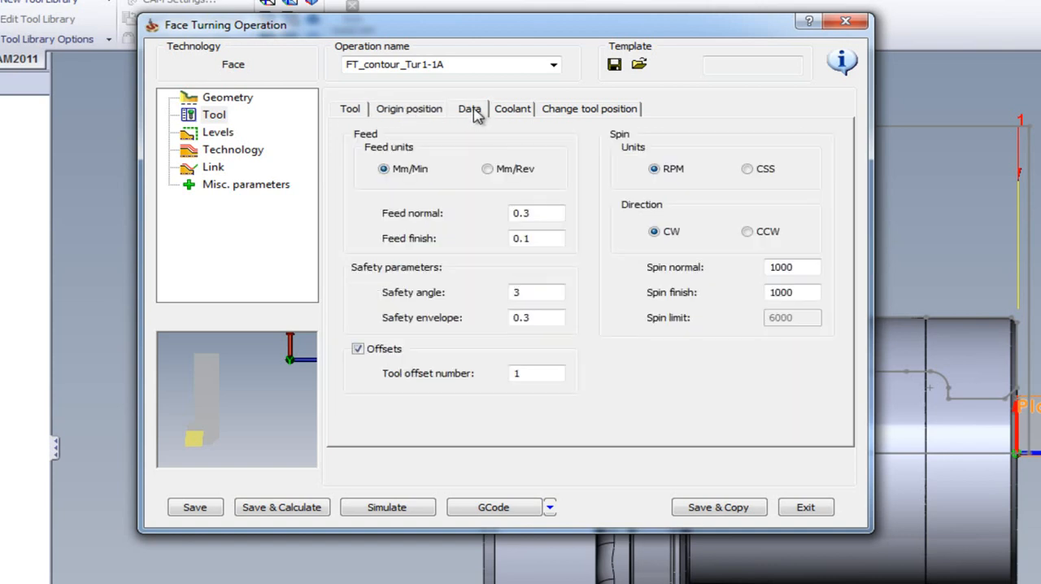
{"action": "left_click", "coordinate": [523, 114]}
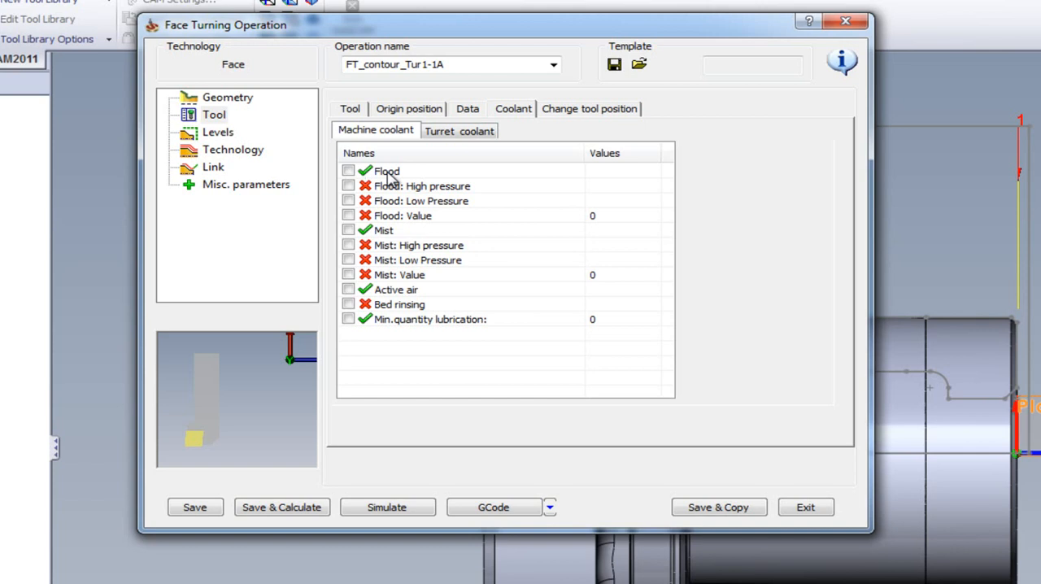
In the technology parameters, try the extended stock working area and Back mode, returning them to Stock and Front
{"action": "left_click", "coordinate": [232, 150]}
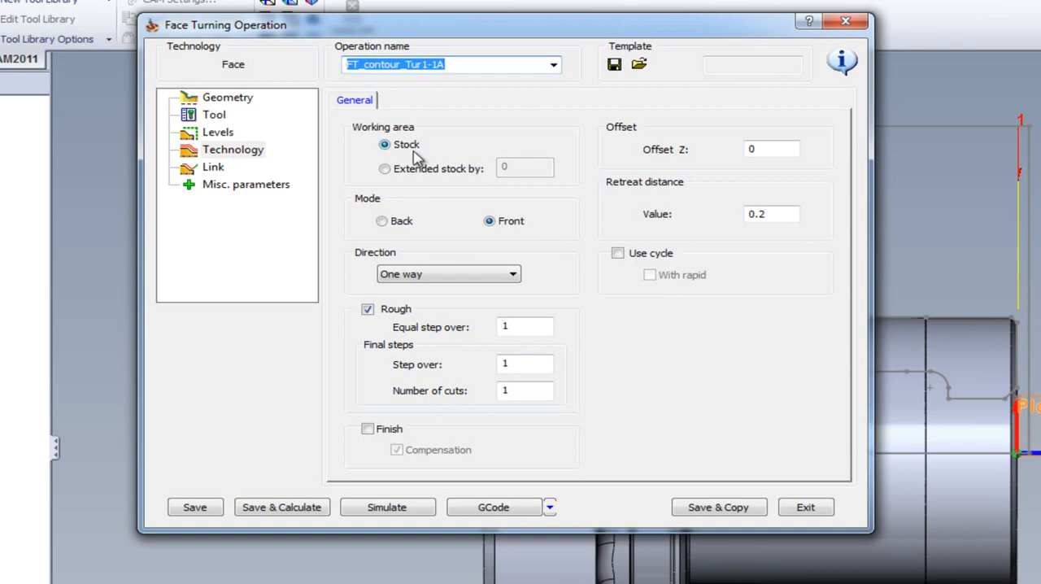
{"action": "left_click", "coordinate": [385, 170]}
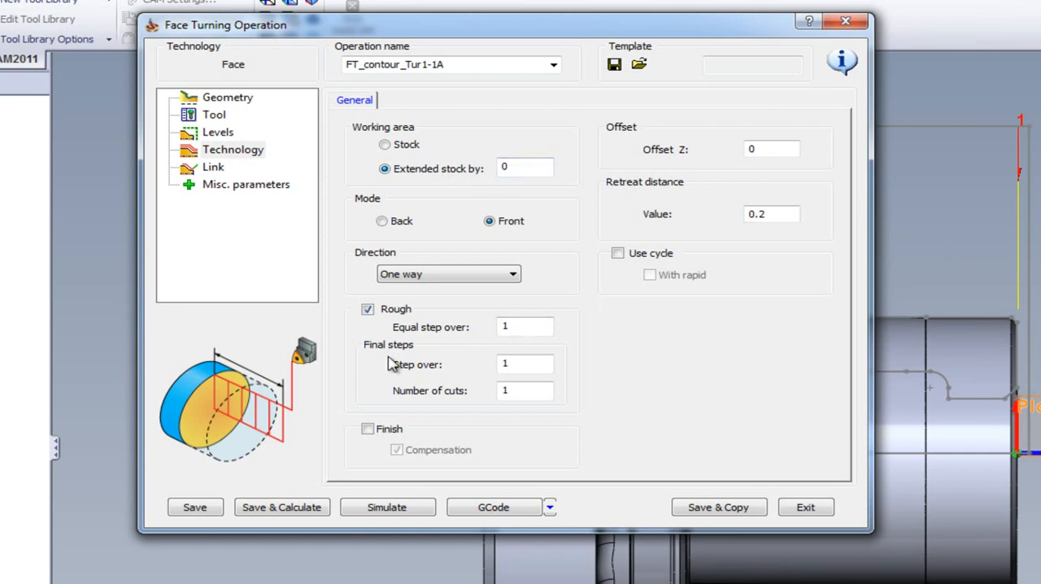
{"action": "left_click", "coordinate": [403, 144]}
{"action": "left_click", "coordinate": [397, 227]}
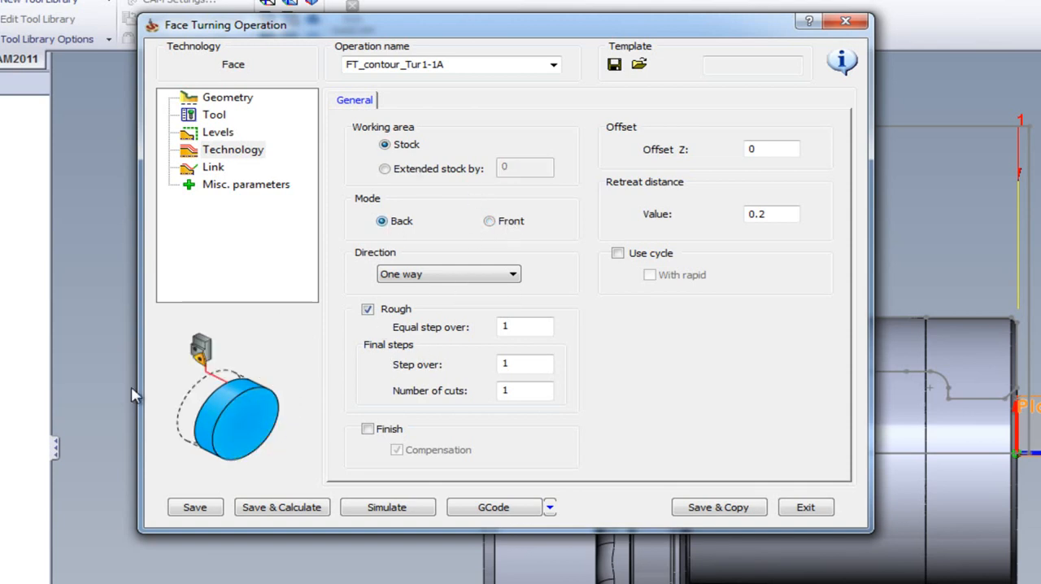
{"action": "left_click", "coordinate": [489, 220]}
Try the Zigzag machining direction and return it to One way
{"action": "left_click", "coordinate": [467, 279]}
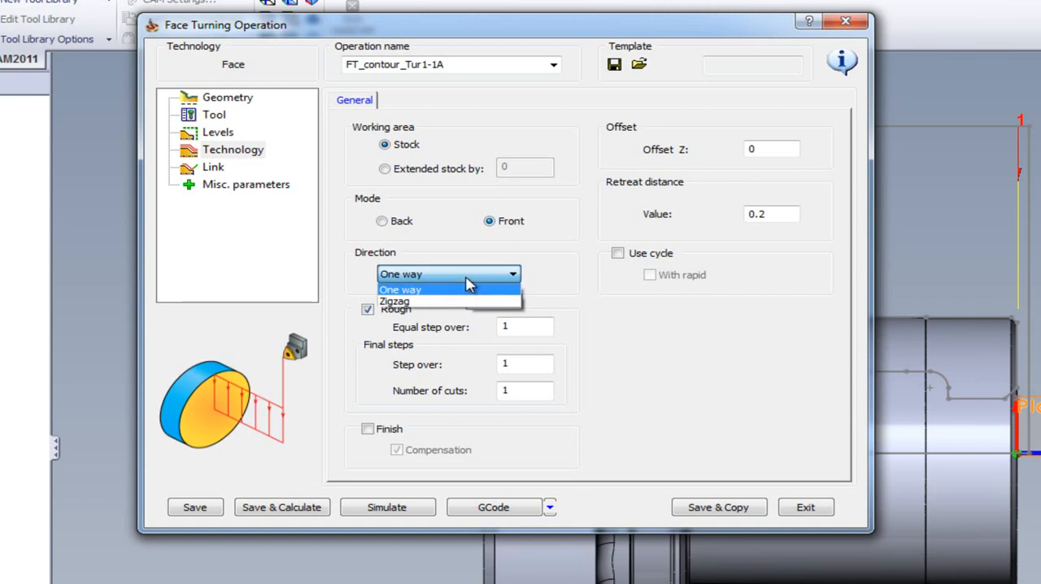
{"action": "left_click", "coordinate": [452, 301]}
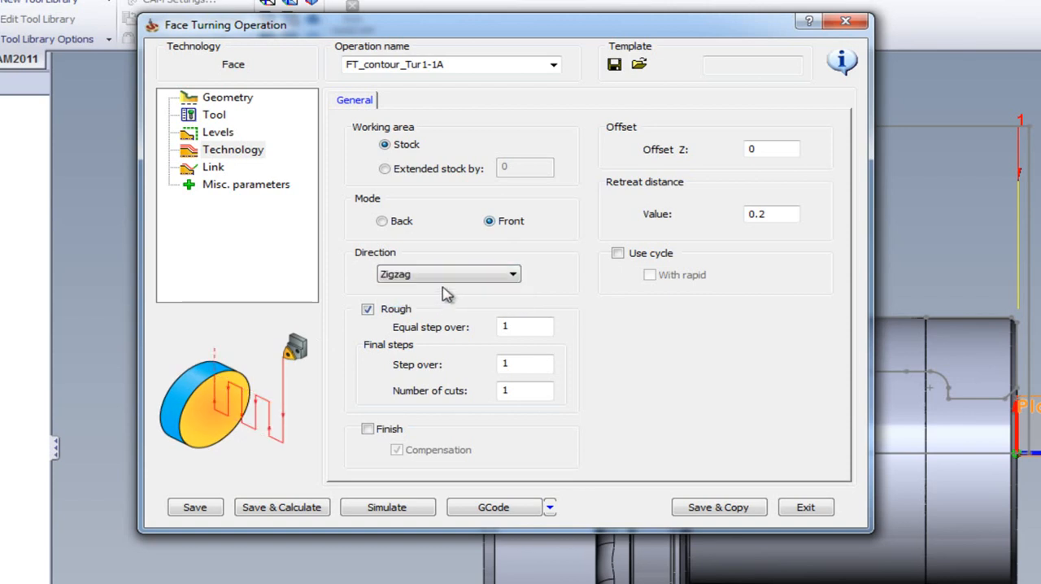
{"action": "left_click", "coordinate": [449, 276]}
{"action": "left_click", "coordinate": [445, 291]}
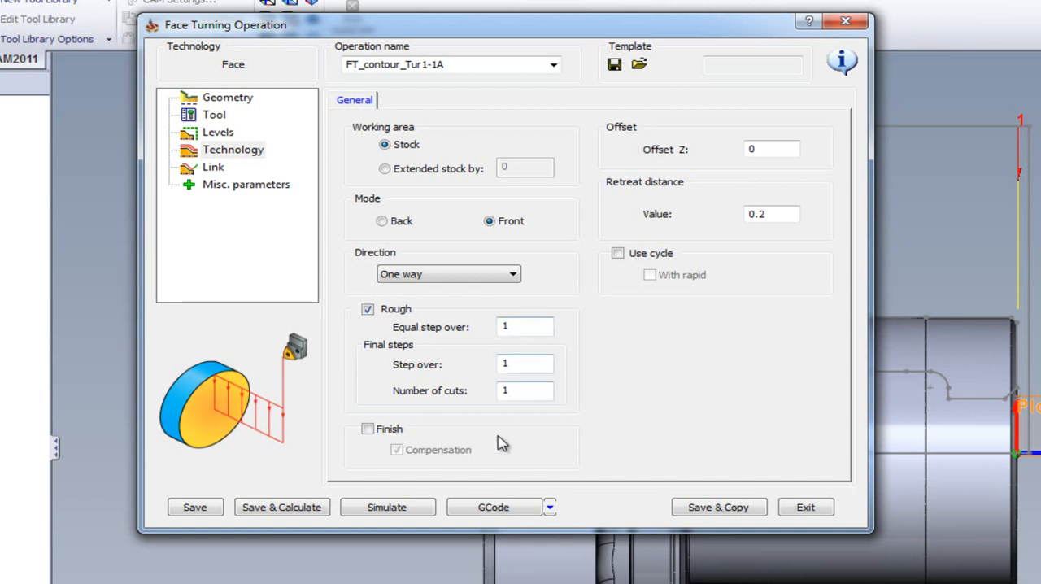
Set the rough equal step over to 0.8 and the final steps' step over to 0.2
{"action": "left_click", "coordinate": [519, 327]}
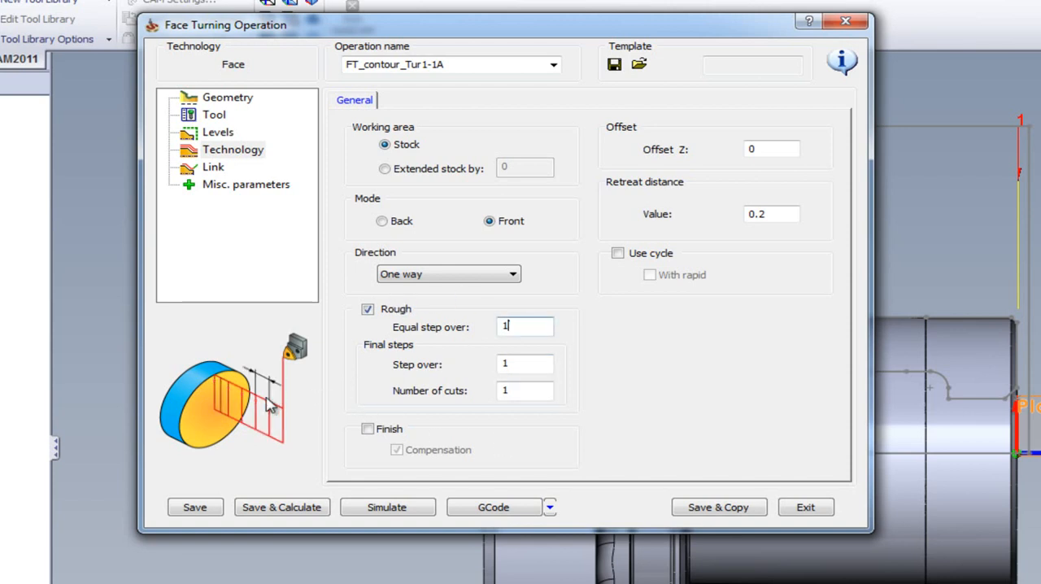
{"action": "double_click", "coordinate": [504, 327]}
{"action": "left_click", "coordinate": [533, 365]}
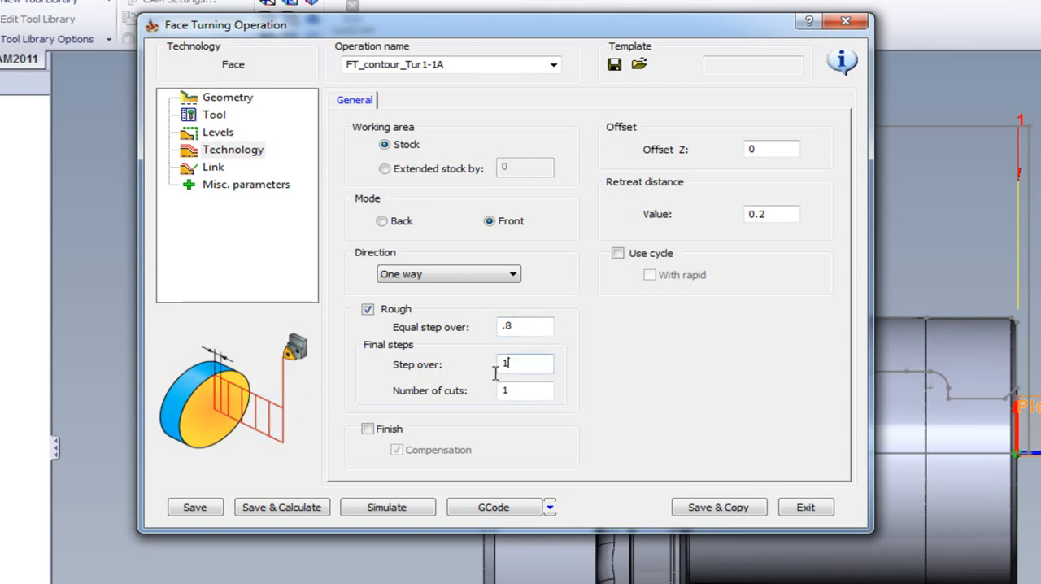
{"action": "left_click_drag", "start_coordinate": [514, 364], "coordinate": [435, 366]}
{"action": "type", "text": ".2"}
{"action": "key", "text": "Tab"}
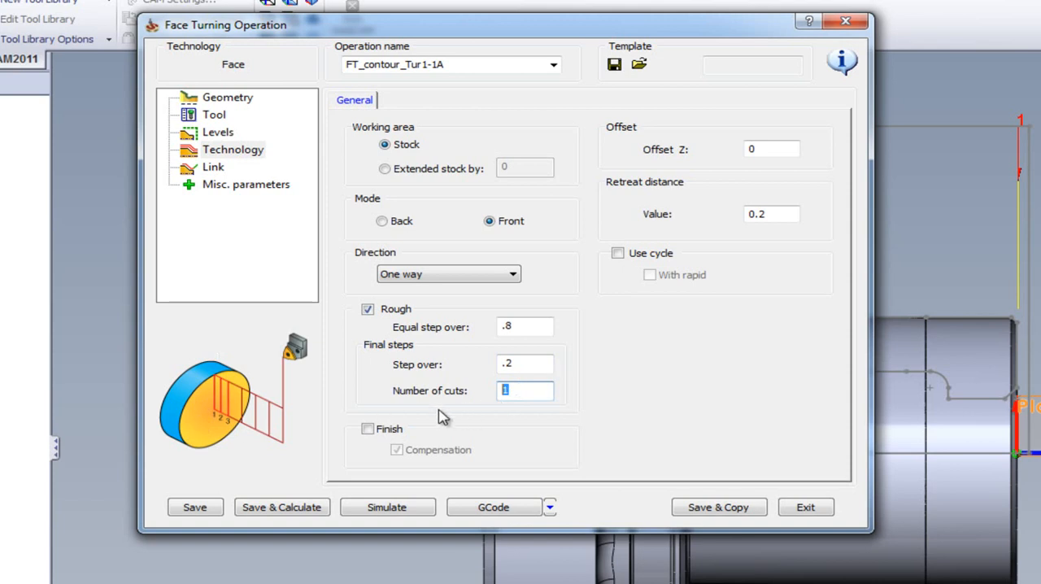
Enable the finish pass with compensation, set the Z offset to 0.1, and save and calculate the operation
{"action": "left_click", "coordinate": [368, 429]}
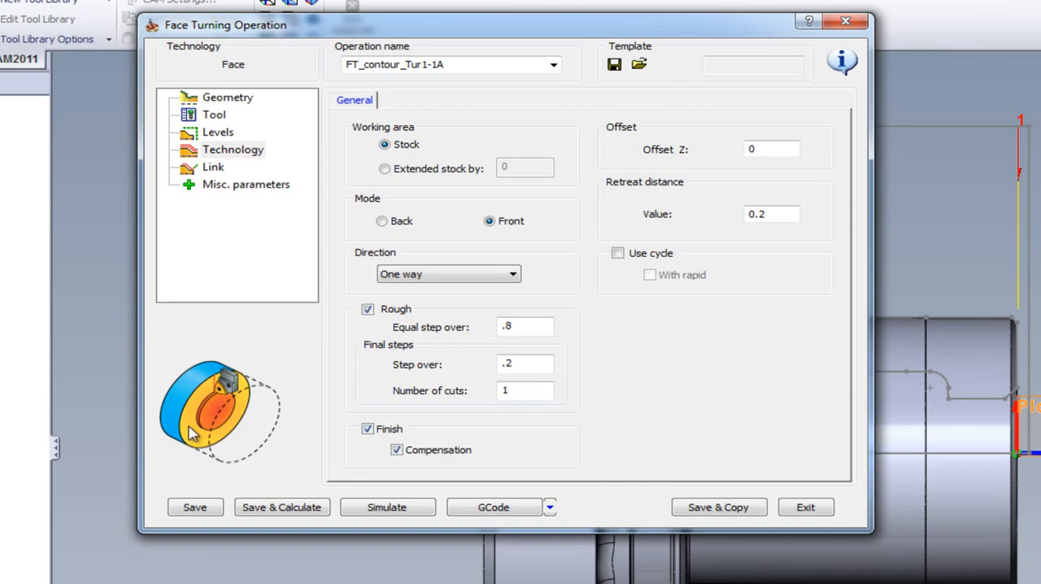
{"action": "double_click", "coordinate": [766, 152]}
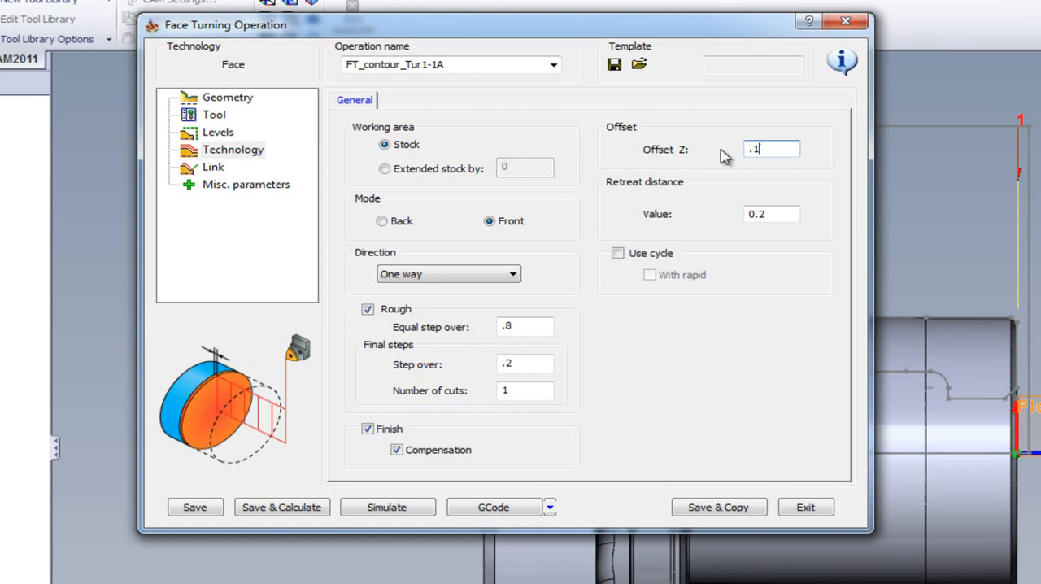
{"action": "left_click", "coordinate": [305, 509]}
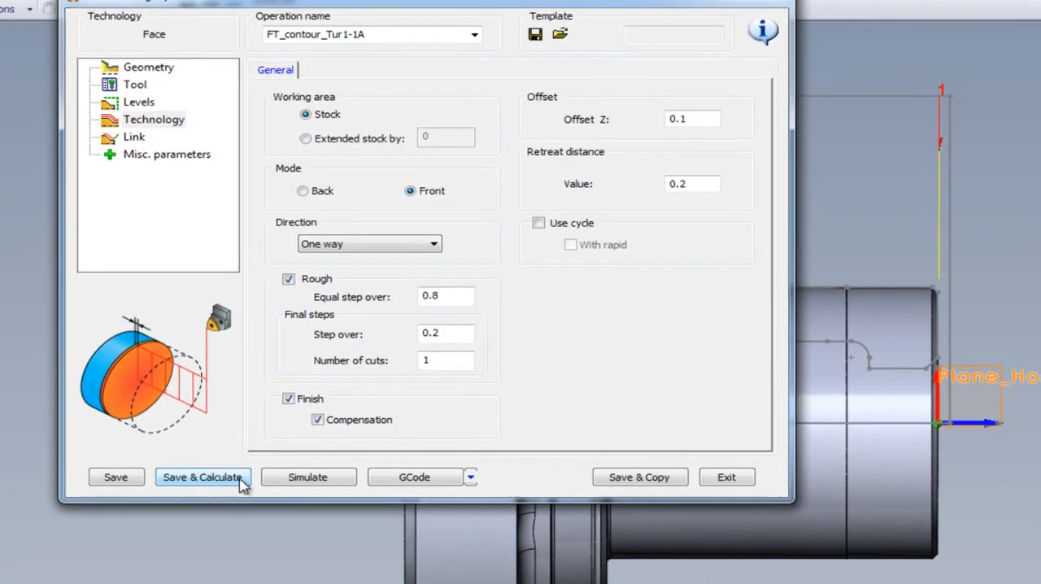
Simulate the facing toolpath in Host CAD mode, examine its passes at the stock's front face, and exit the simulation
{"action": "left_click", "coordinate": [89, 291]}
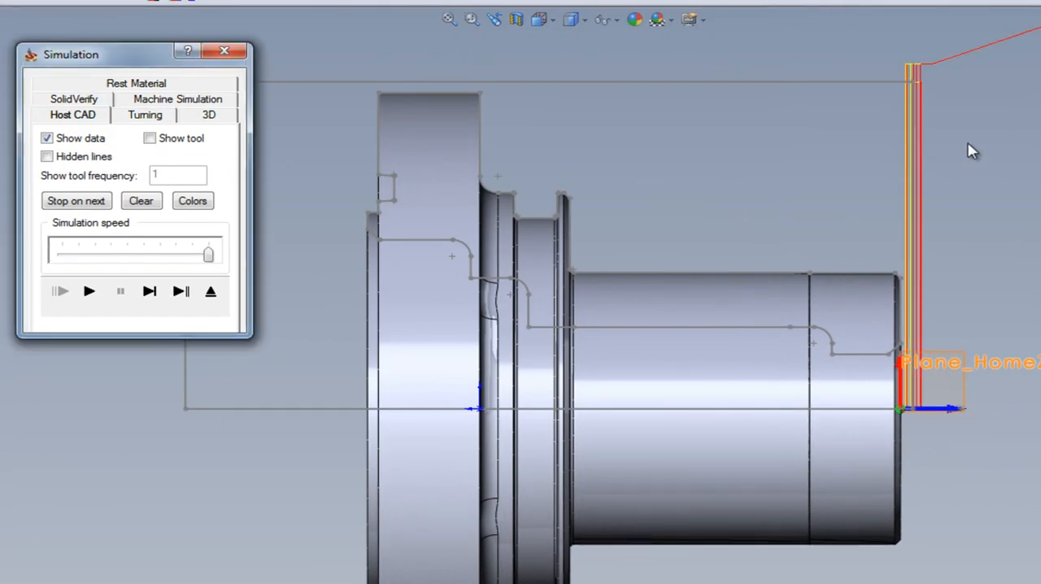
{"action": "scroll", "coordinate": [943, 105], "scroll_direction": "down", "scroll_amount": 5}
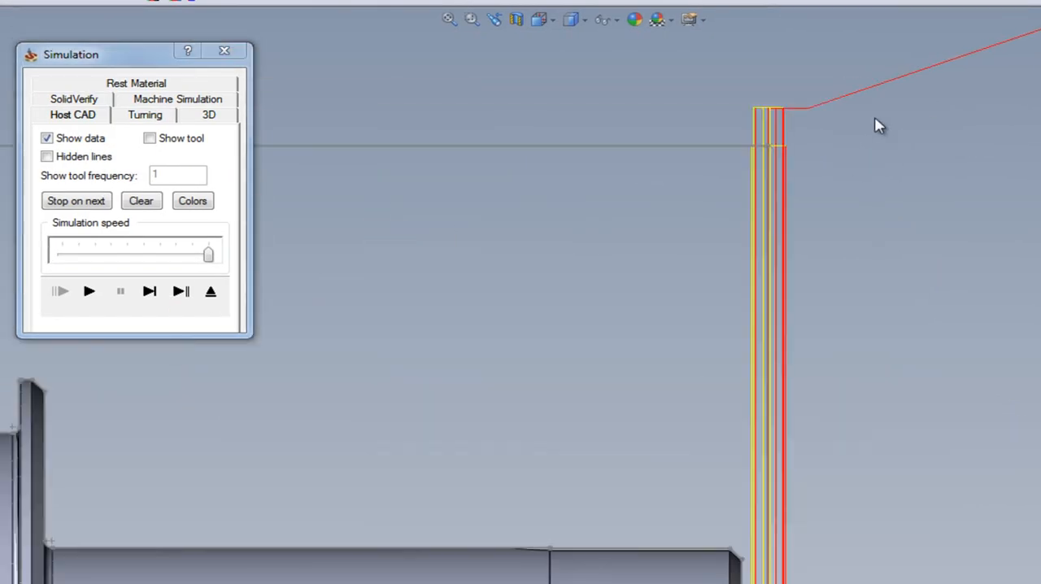
{"action": "scroll", "coordinate": [1023, 232], "scroll_direction": "down", "scroll_amount": 2}
{"action": "scroll", "coordinate": [743, 178], "scroll_direction": "up", "scroll_amount": 2}
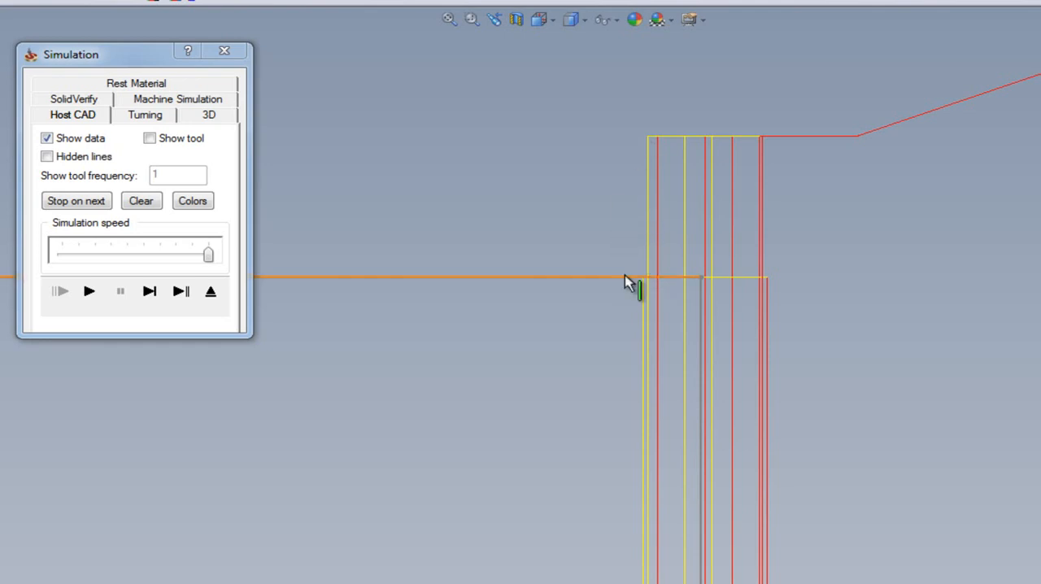
{"action": "left_click", "coordinate": [212, 292]}
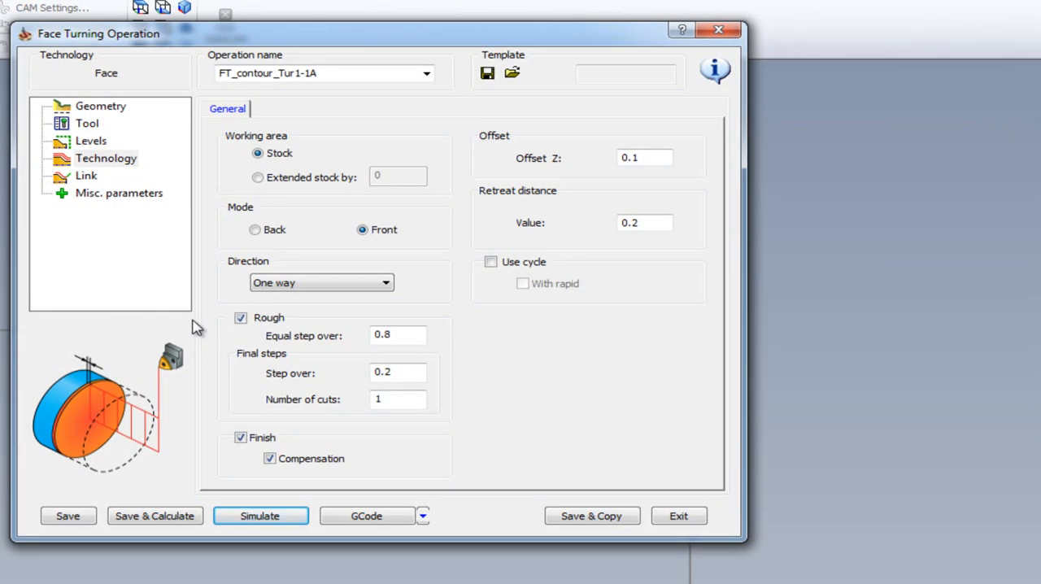
Set the finish lead in to Tangent with a tangent extension of 20, and save and calculate the operation
{"action": "left_click", "coordinate": [86, 177]}
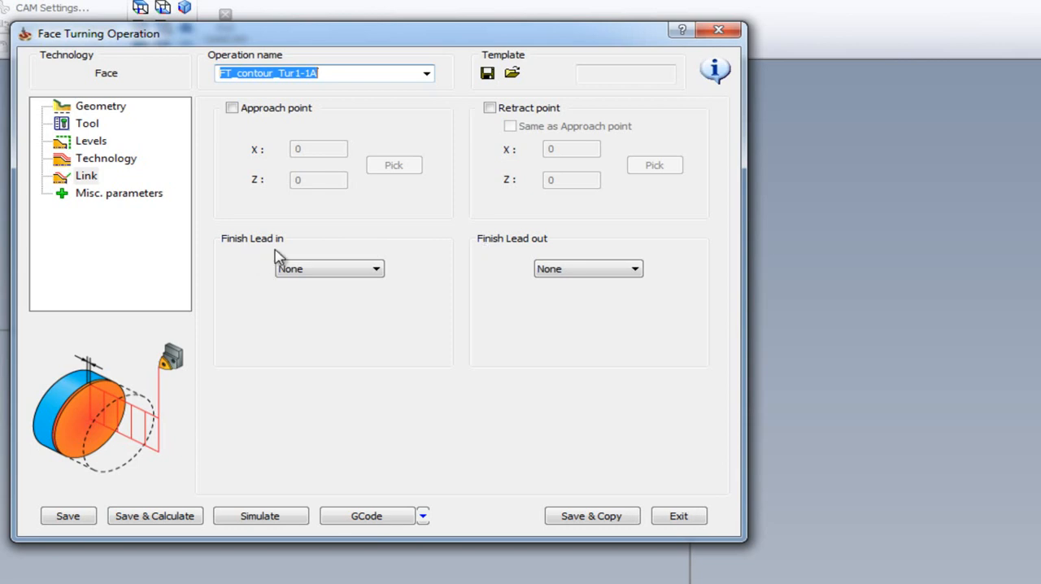
{"action": "left_click", "coordinate": [333, 276]}
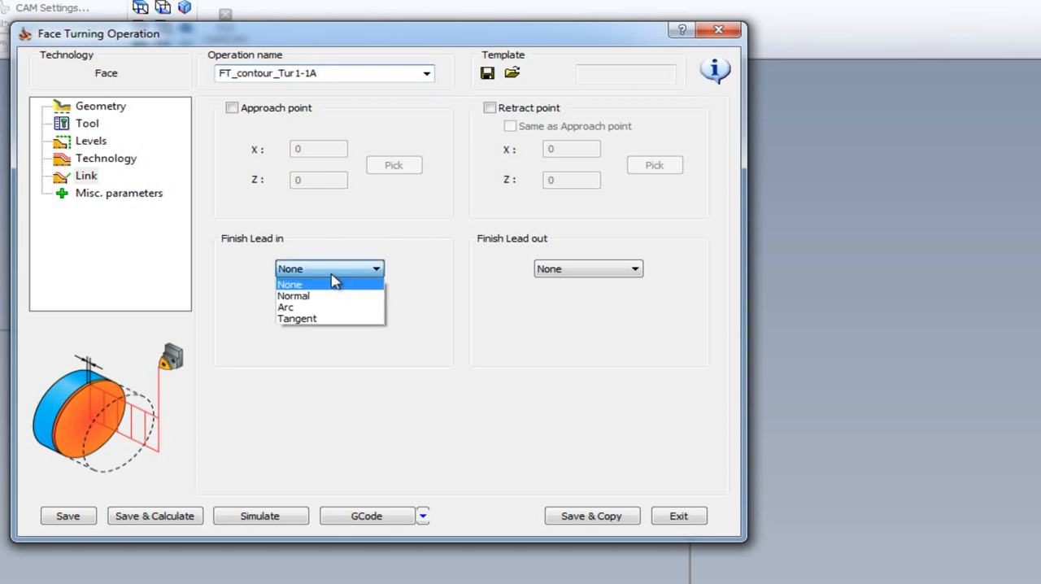
{"action": "left_click", "coordinate": [311, 319]}
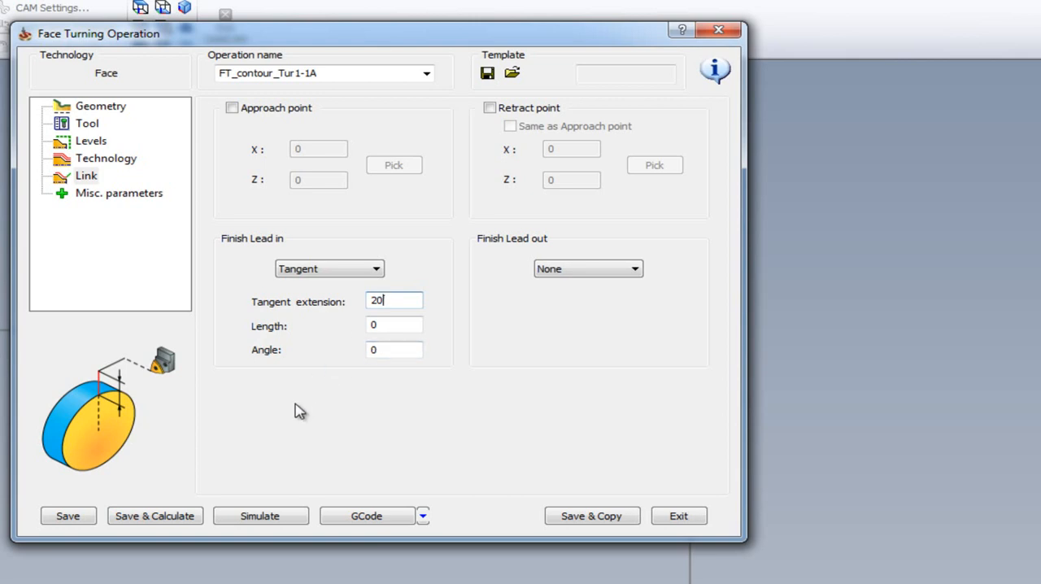
{"action": "left_click", "coordinate": [146, 518]}
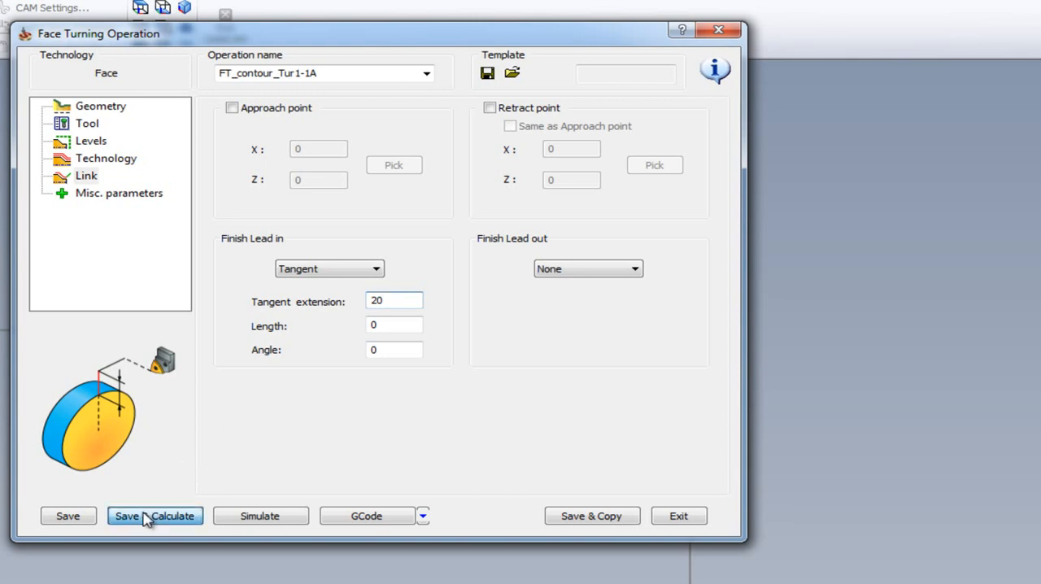
Simulate the recalculated toolpath in Host CAD mode and examine the tangent lead in above the stock
{"action": "left_click", "coordinate": [245, 517]}
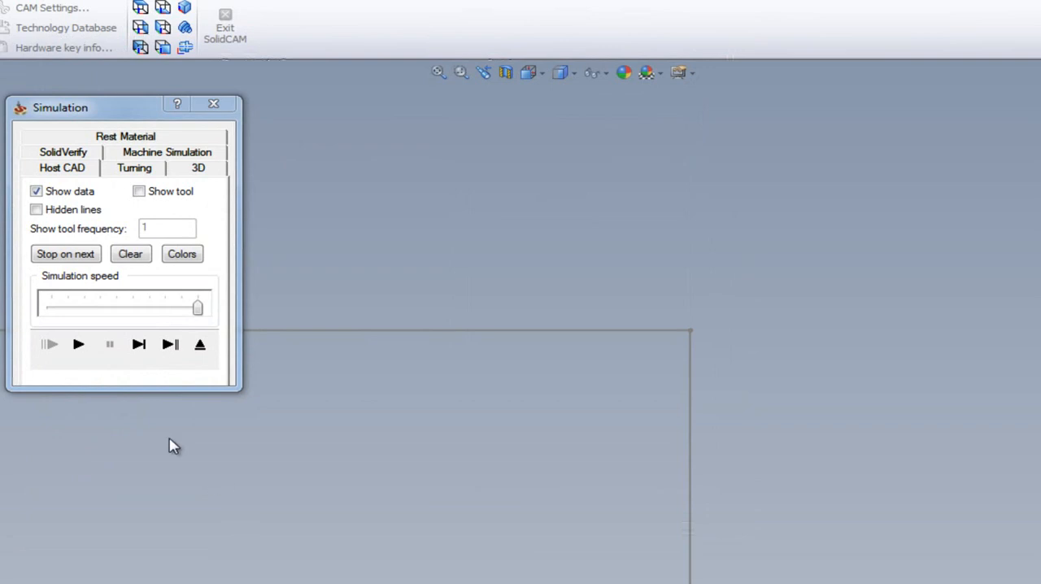
{"action": "left_click", "coordinate": [78, 344]}
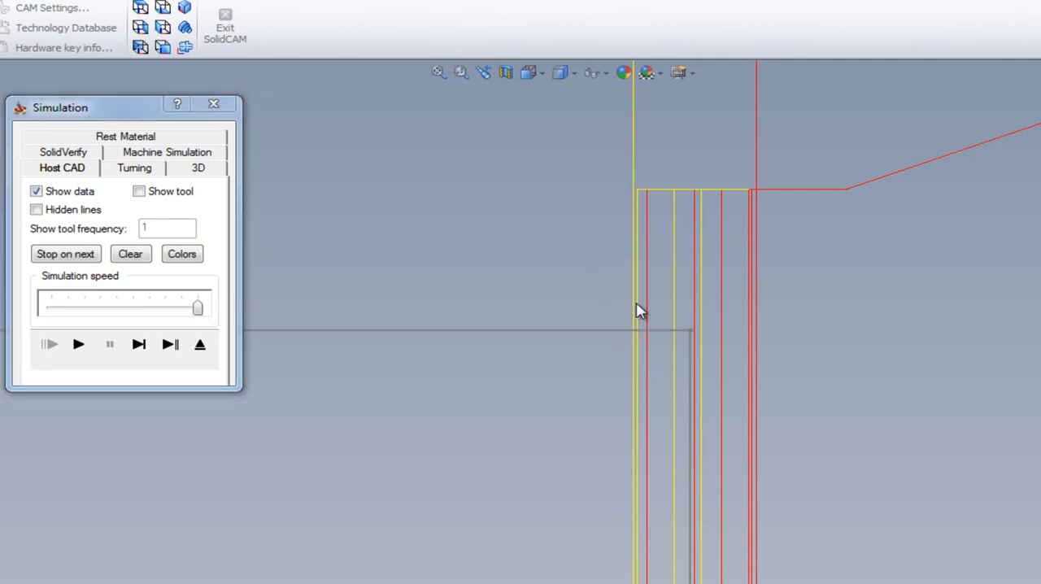
{"action": "scroll", "coordinate": [610, 274], "scroll_direction": "up", "scroll_amount": 2}
{"action": "scroll", "coordinate": [606, 273], "scroll_direction": "up", "scroll_amount": 3}
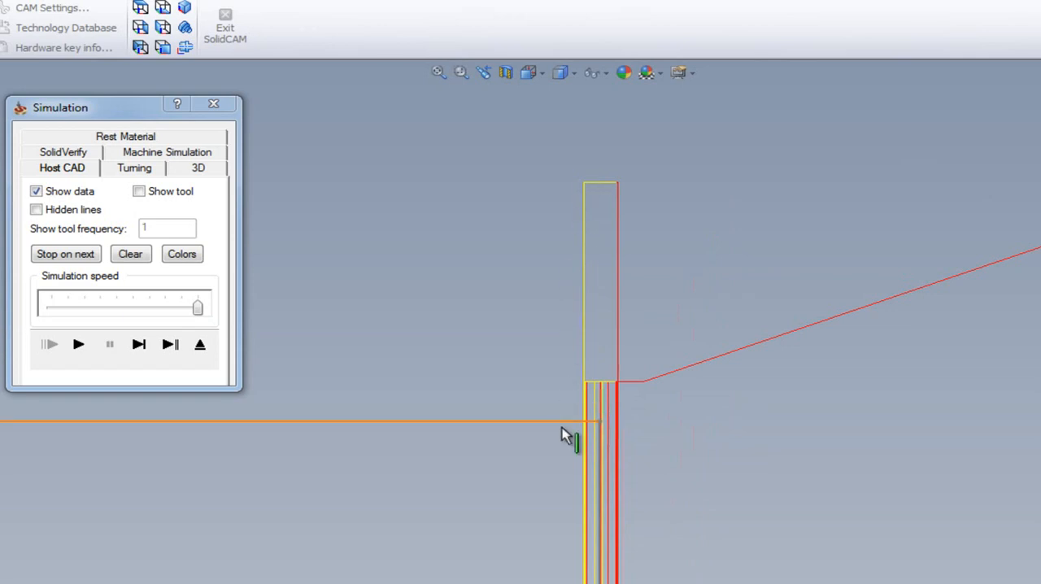
{"action": "scroll", "coordinate": [561, 562], "scroll_direction": "up", "scroll_amount": 3}
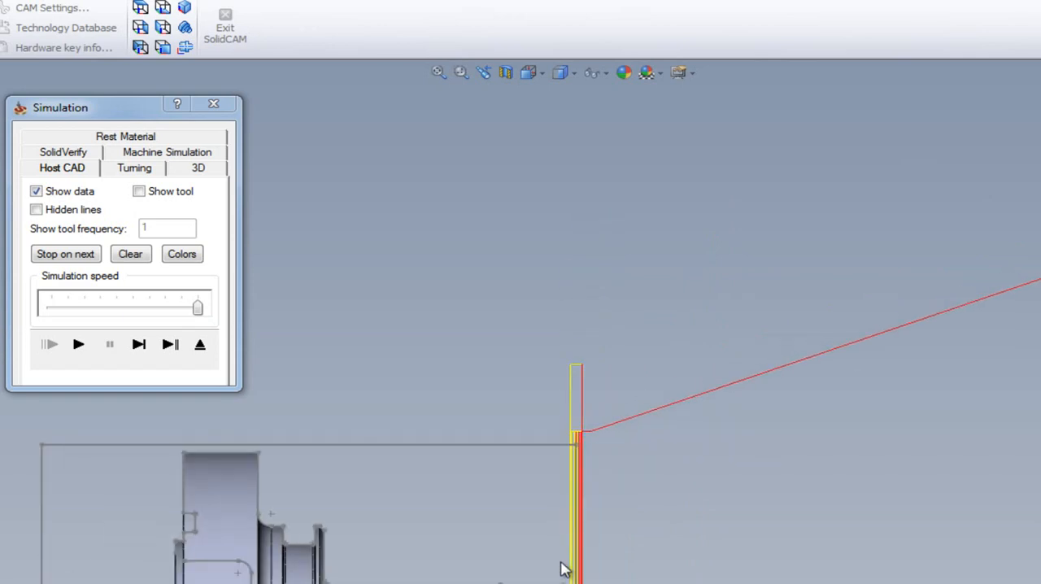